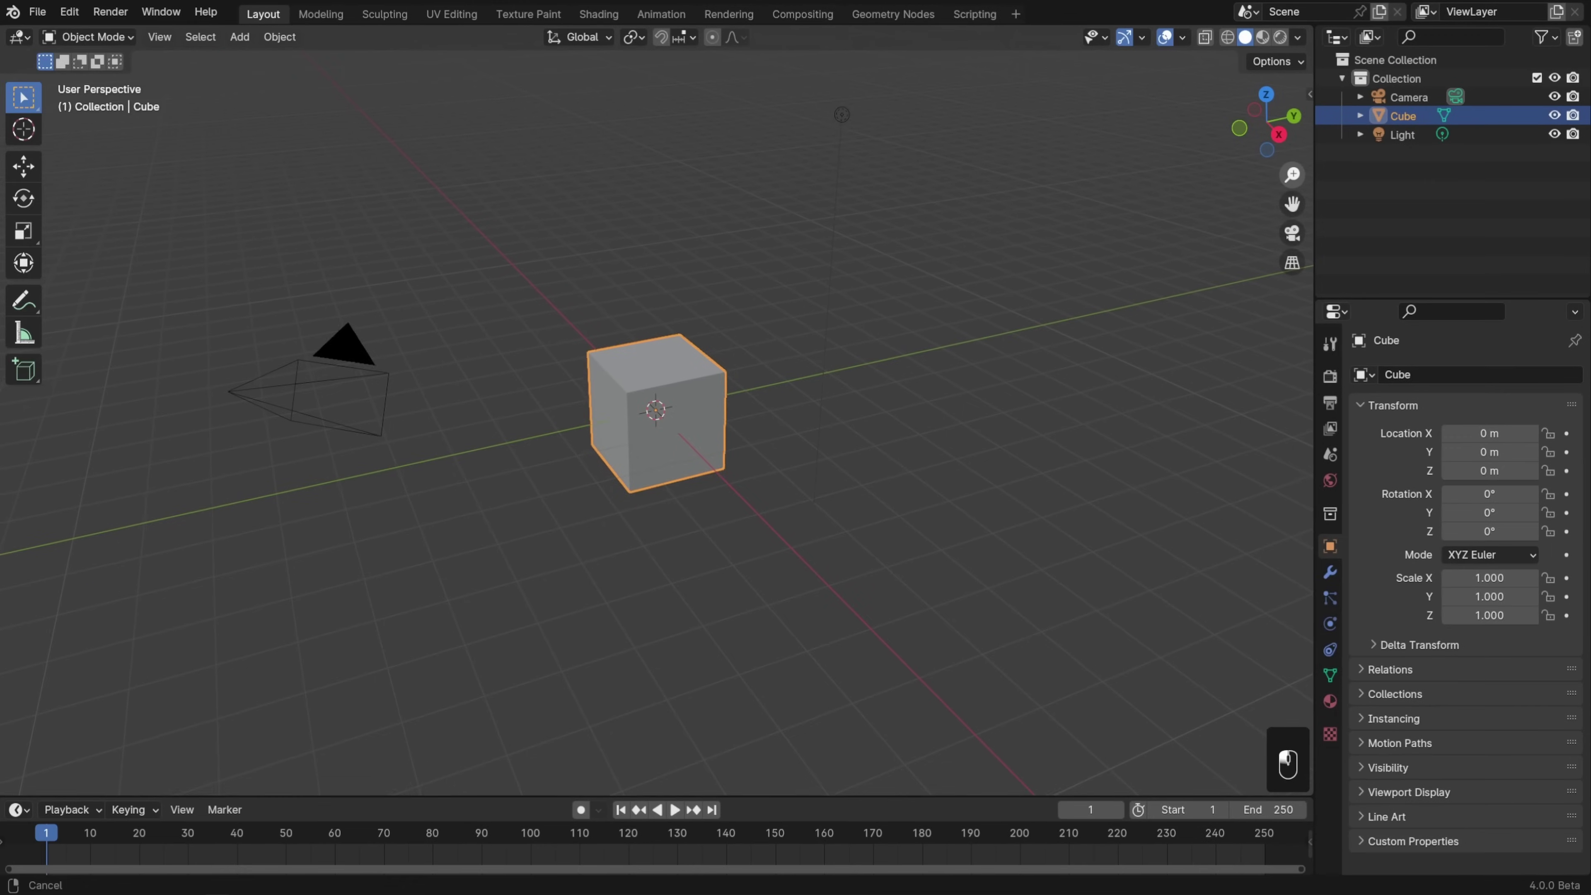
Step: Examine the default cube at close and far zoom levels and shift it off the centre of the viewport
scroll(656, 407, up, 4)
scroll(656, 408, down, 4)
scroll(656, 408, up, 10)
scroll(656, 408, down, 8)
scroll(656, 407, up, 1)
scroll(656, 407, down, 1)
shift+middle_drag(657, 408, 768, 390)
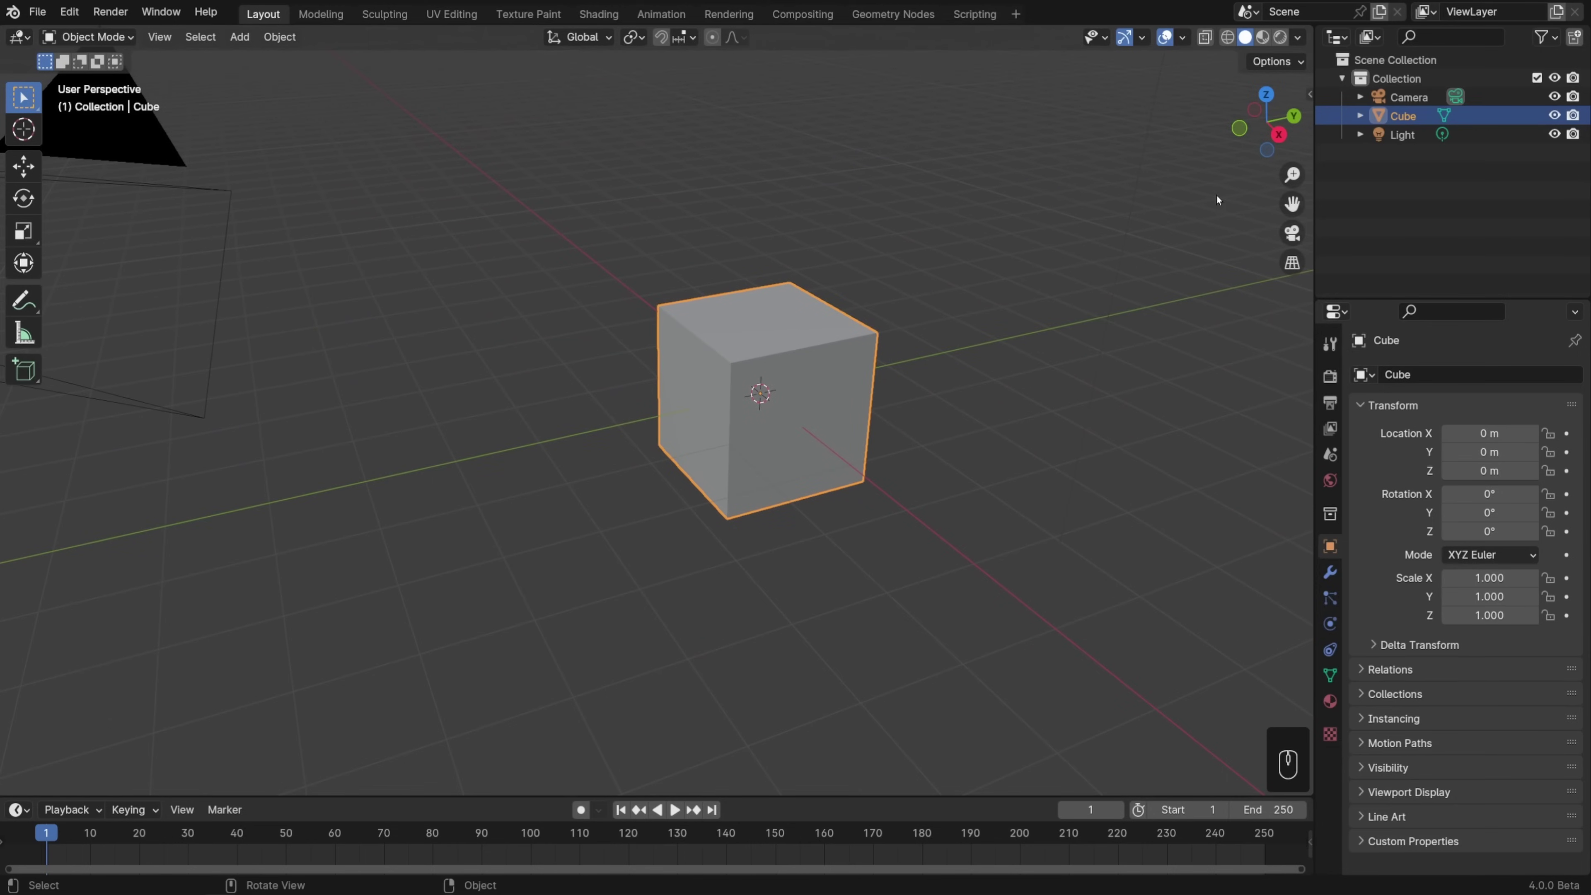
Step: Preview the scene through the camera and compare orthographic with perspective projection, finishing in the perspective user view
click(1295, 237)
click(1295, 234)
click(1293, 261)
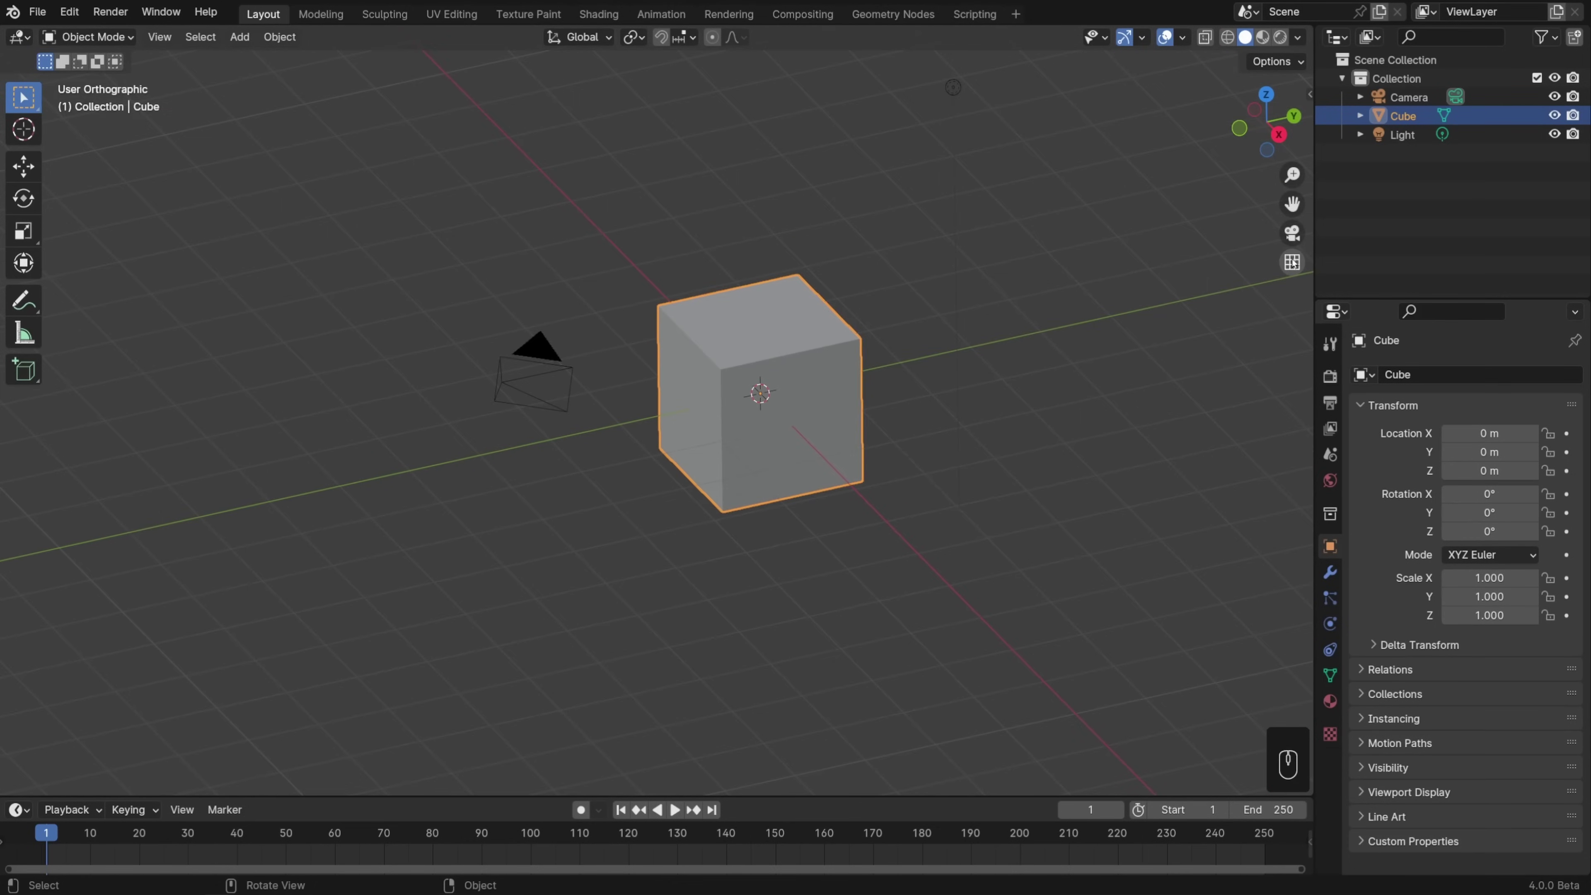
click(1293, 262)
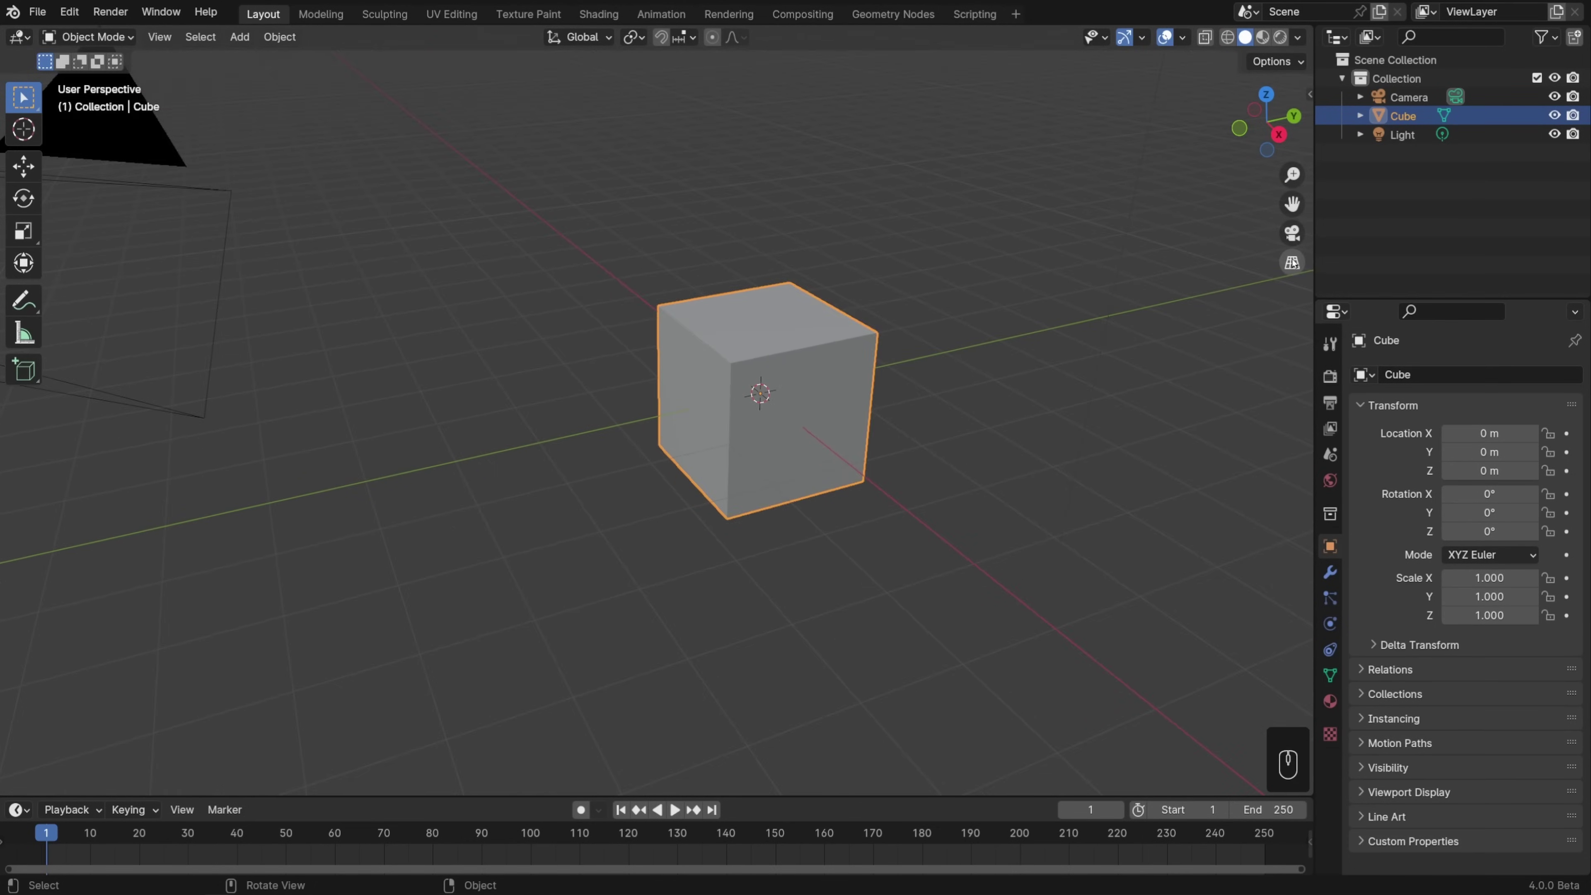
click(1293, 261)
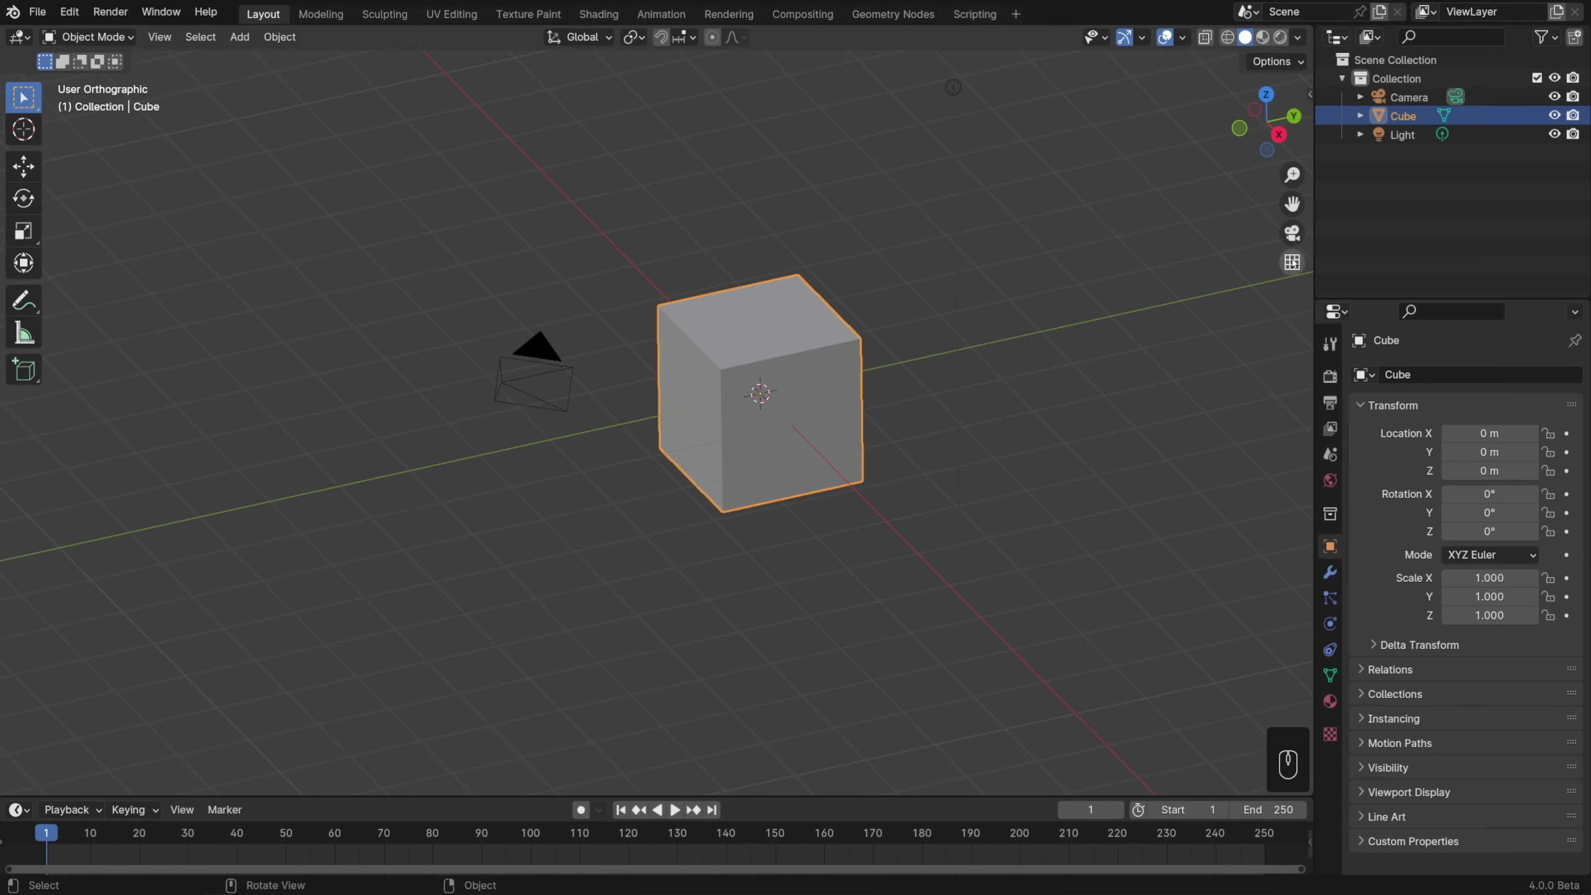
click(1293, 262)
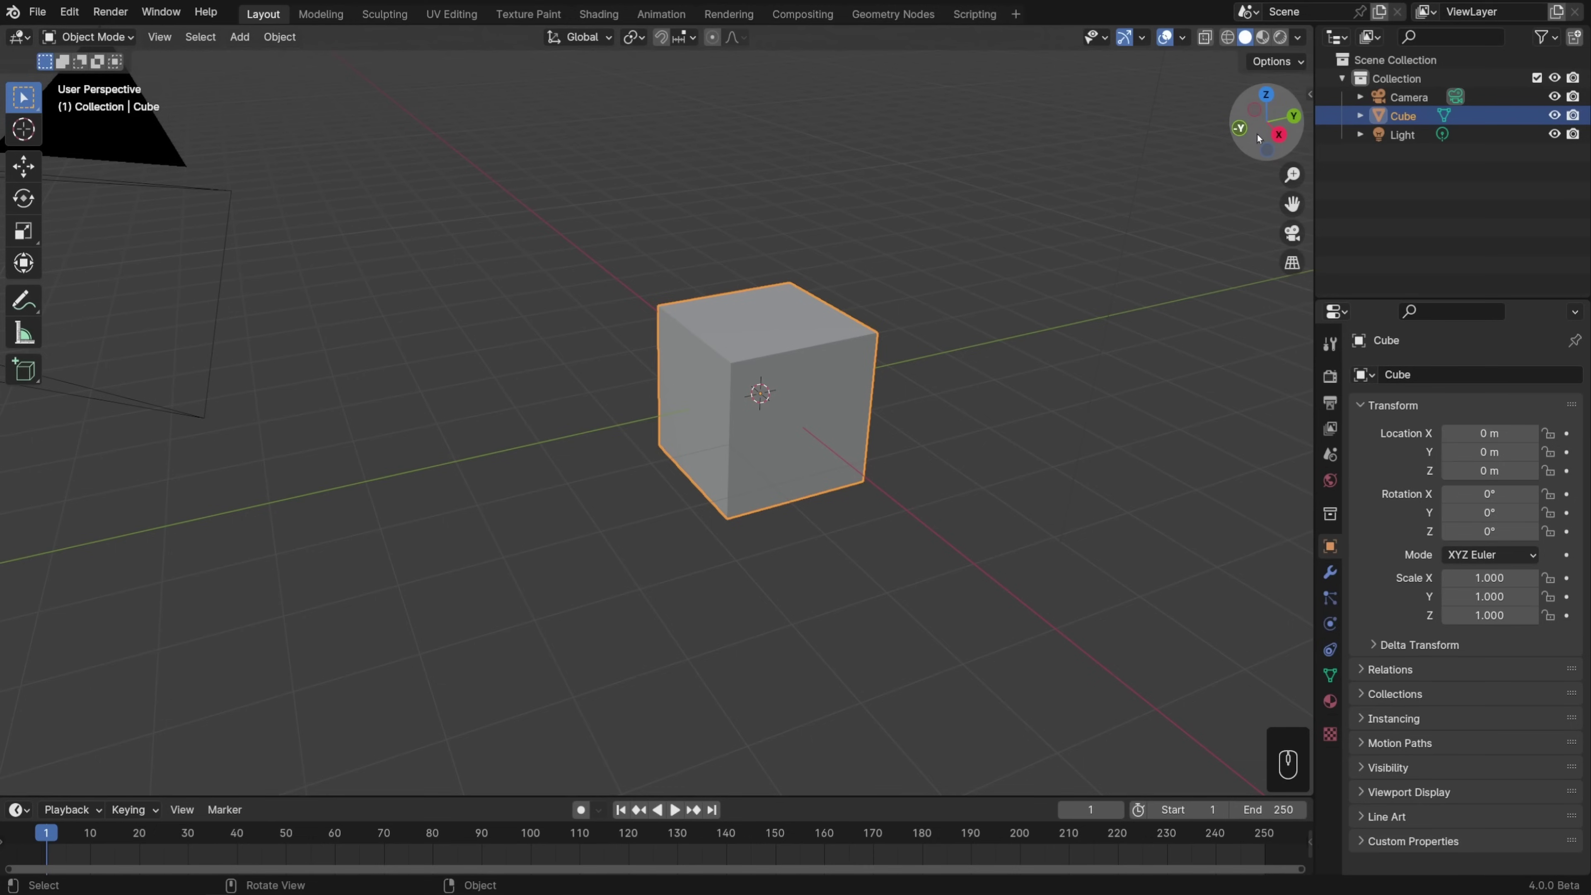
Step: Orbit slightly around the cube with the navigation gizmo and inspect it at several zoom levels
mouse_move(1259, 138)
mouse_down()
mouse_move(1247, 106)
mouse_move(1147, 125)
mouse_move(1121, 95)
mouse_move(1065, 128)
mouse_move(1259, 141)
mouse_up()
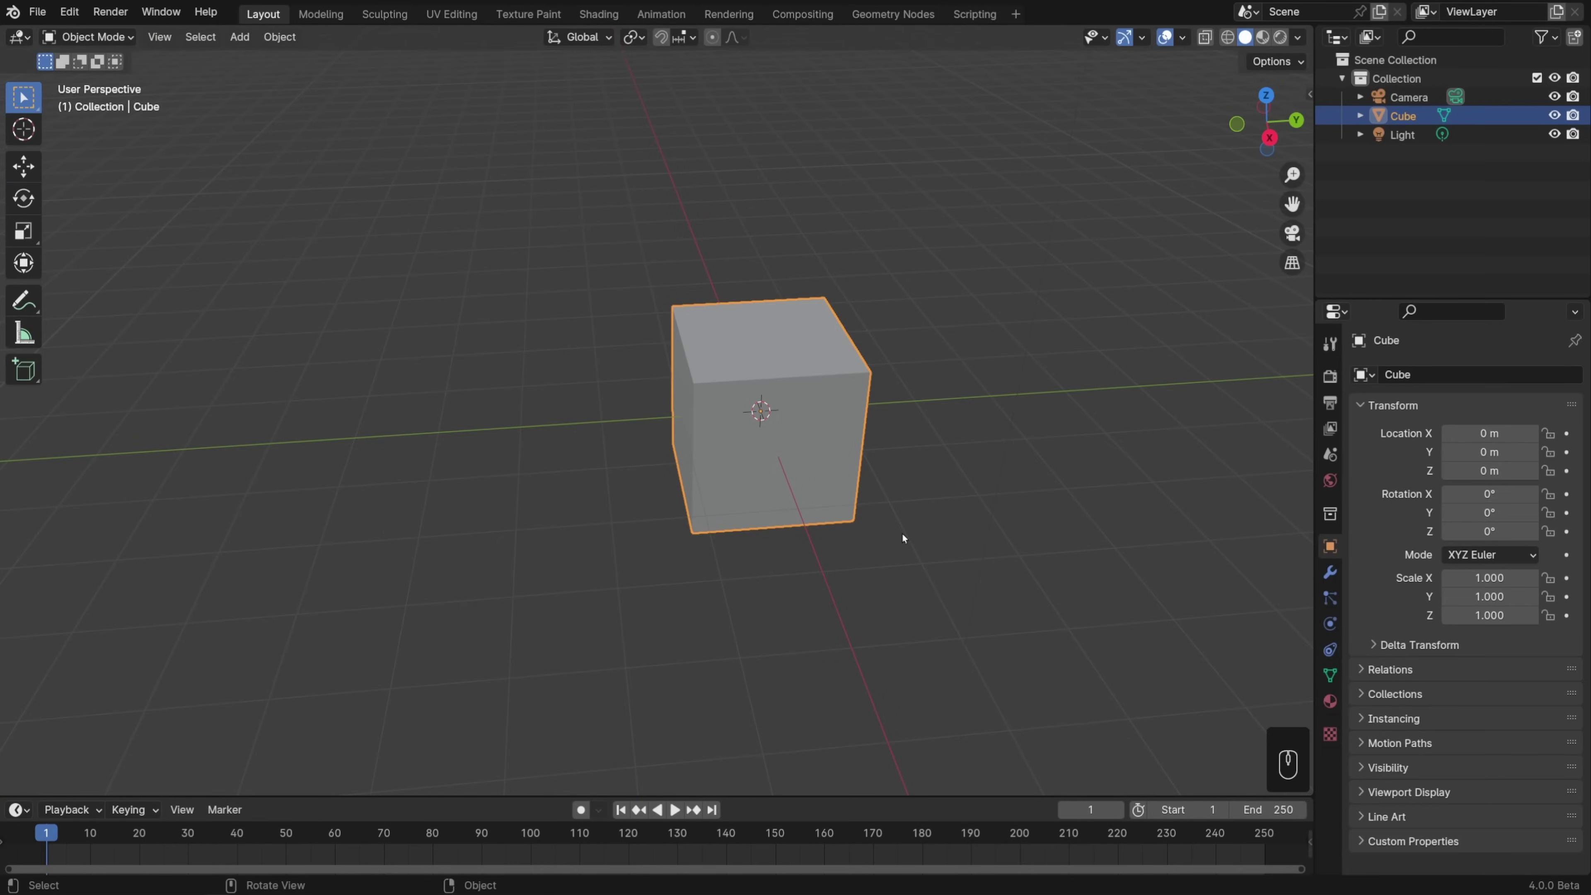
scroll(903, 533, down, 4)
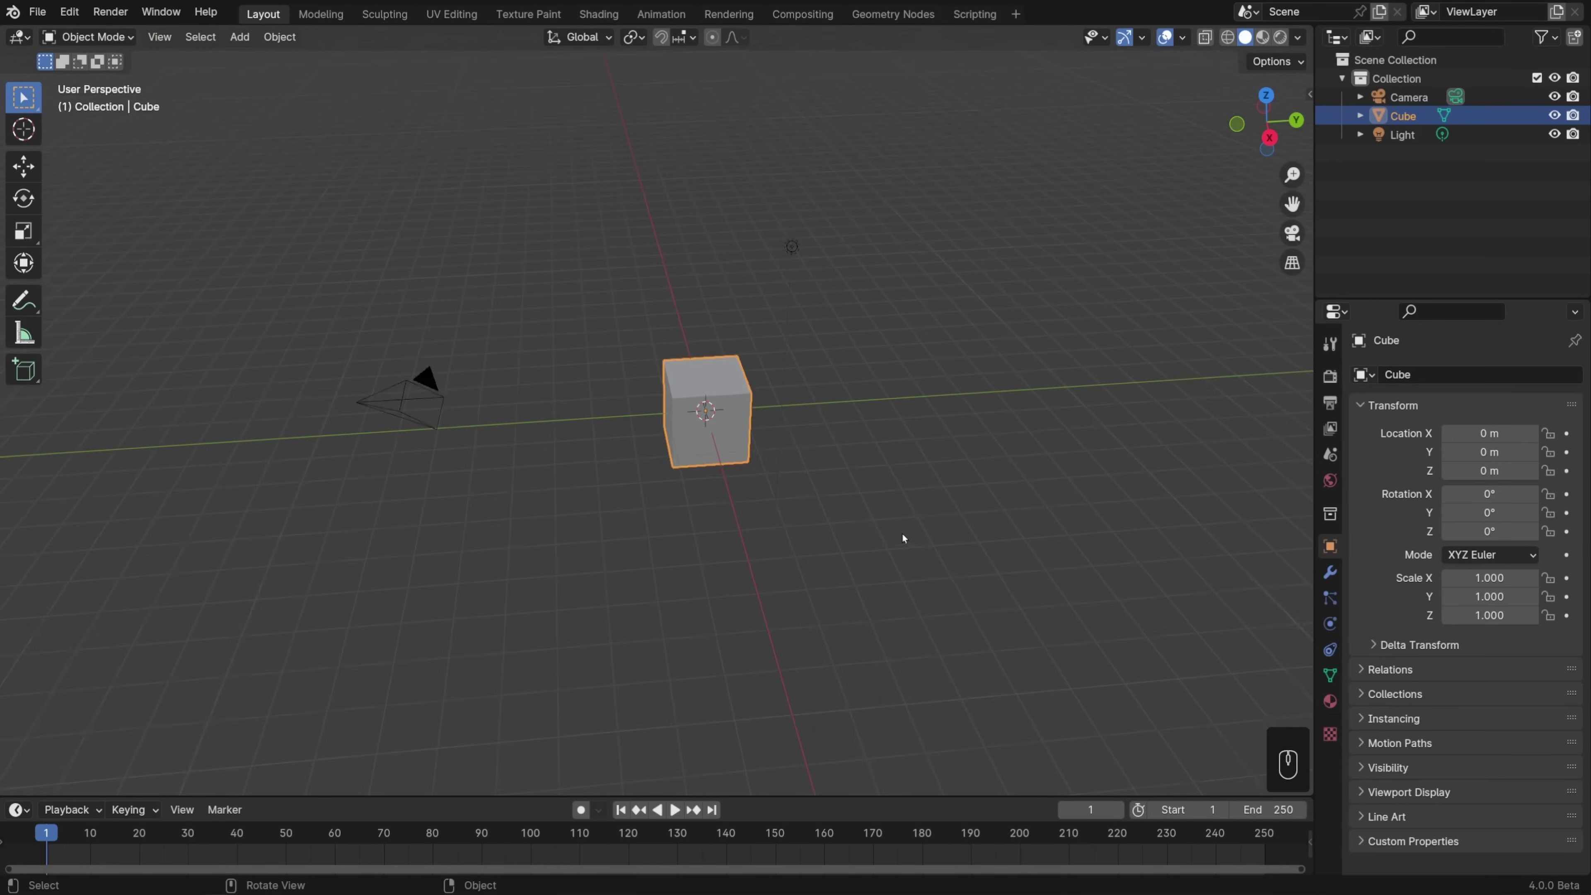
scroll(903, 533, up, 6)
scroll(903, 533, down, 4)
scroll(903, 533, up, 2)
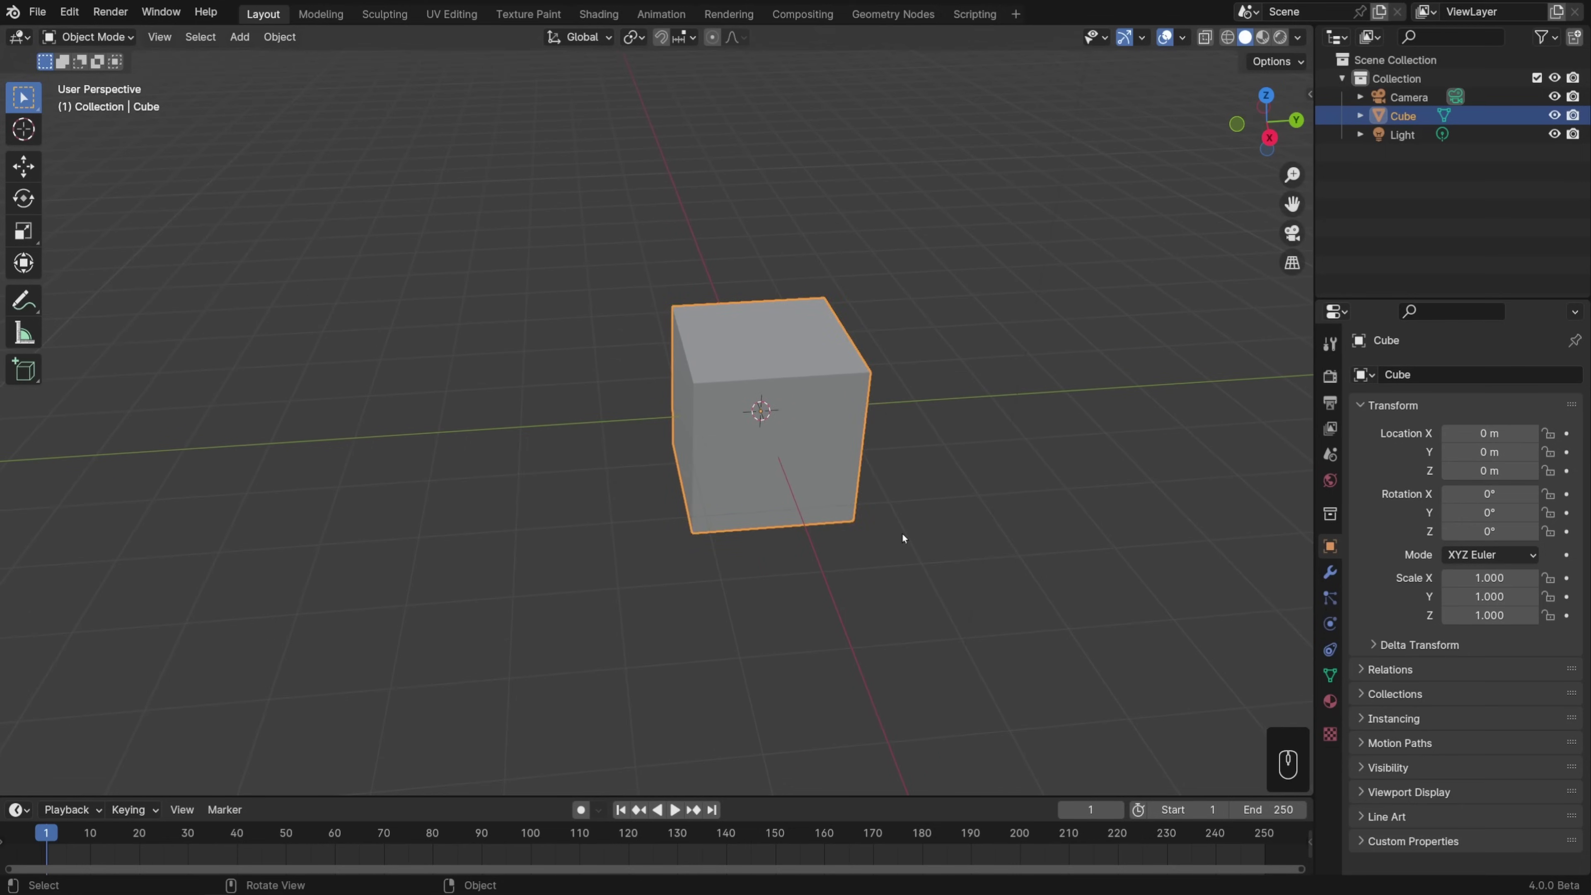
scroll(902, 533, up, 3)
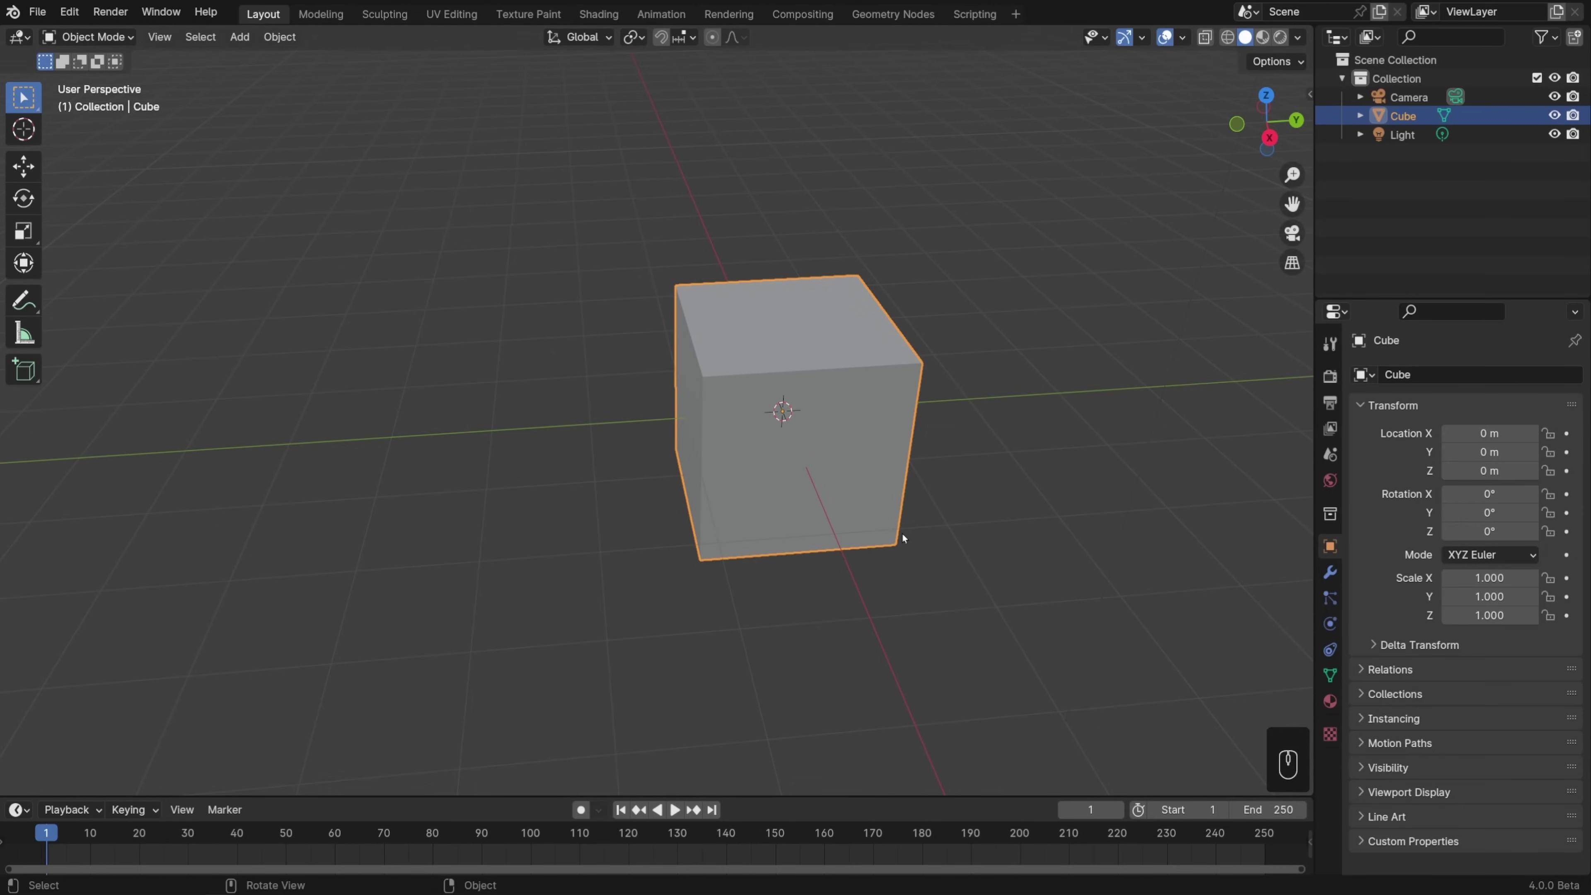
Step: Orbit, pan and zoom the 3D viewport to view the cube close up from its other side
middle_drag(903, 538, 979, 527)
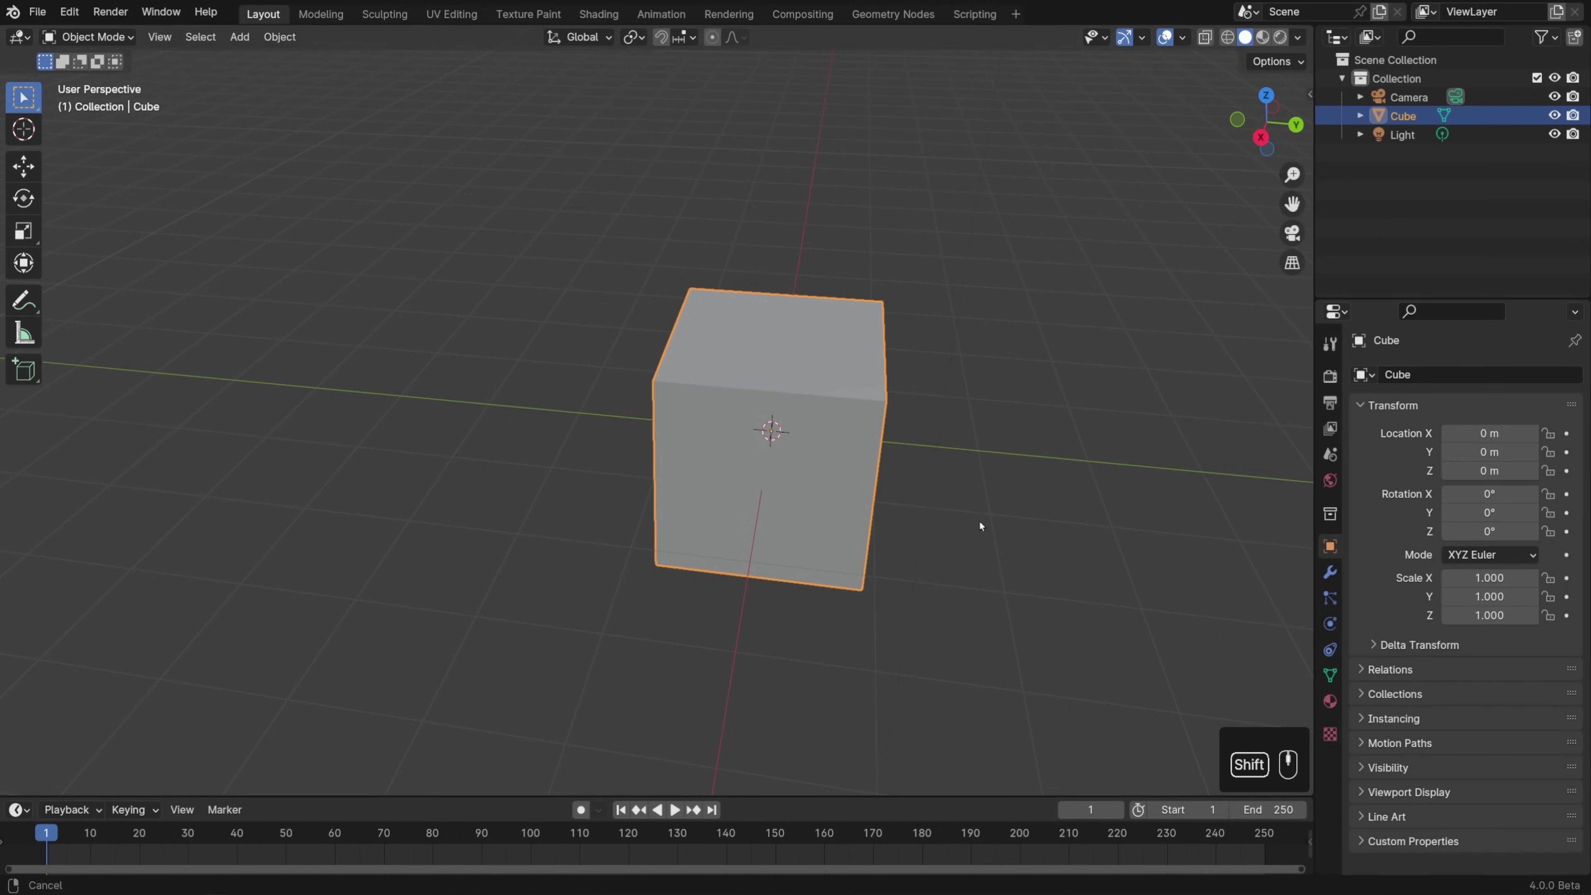
shift+middle_drag(979, 526, 922, 490)
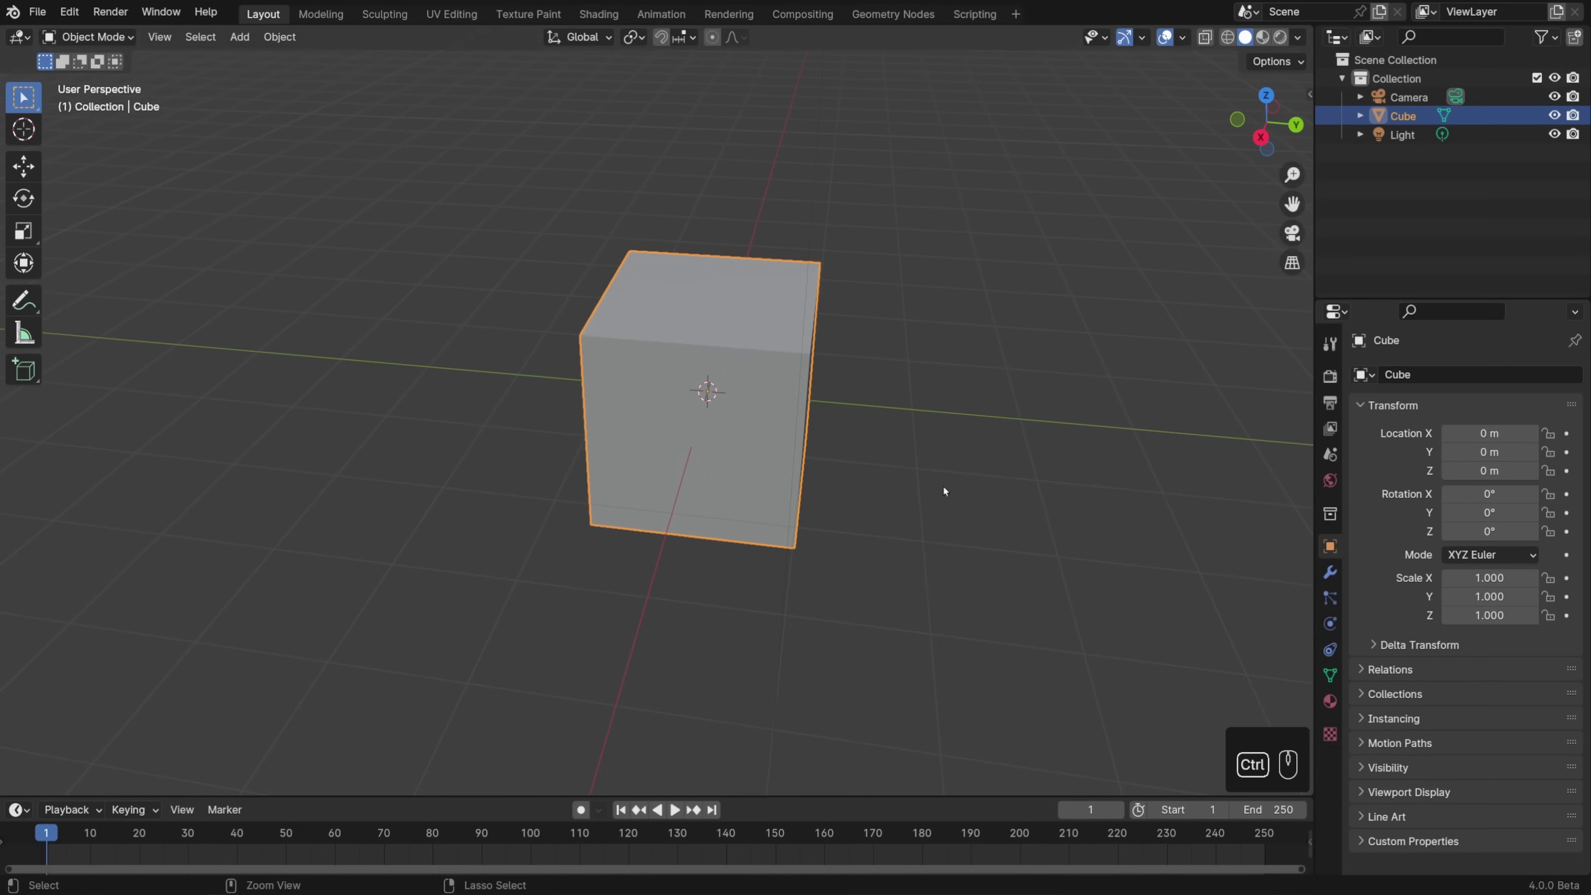
ctrl+middle_drag(943, 487, 987, 425)
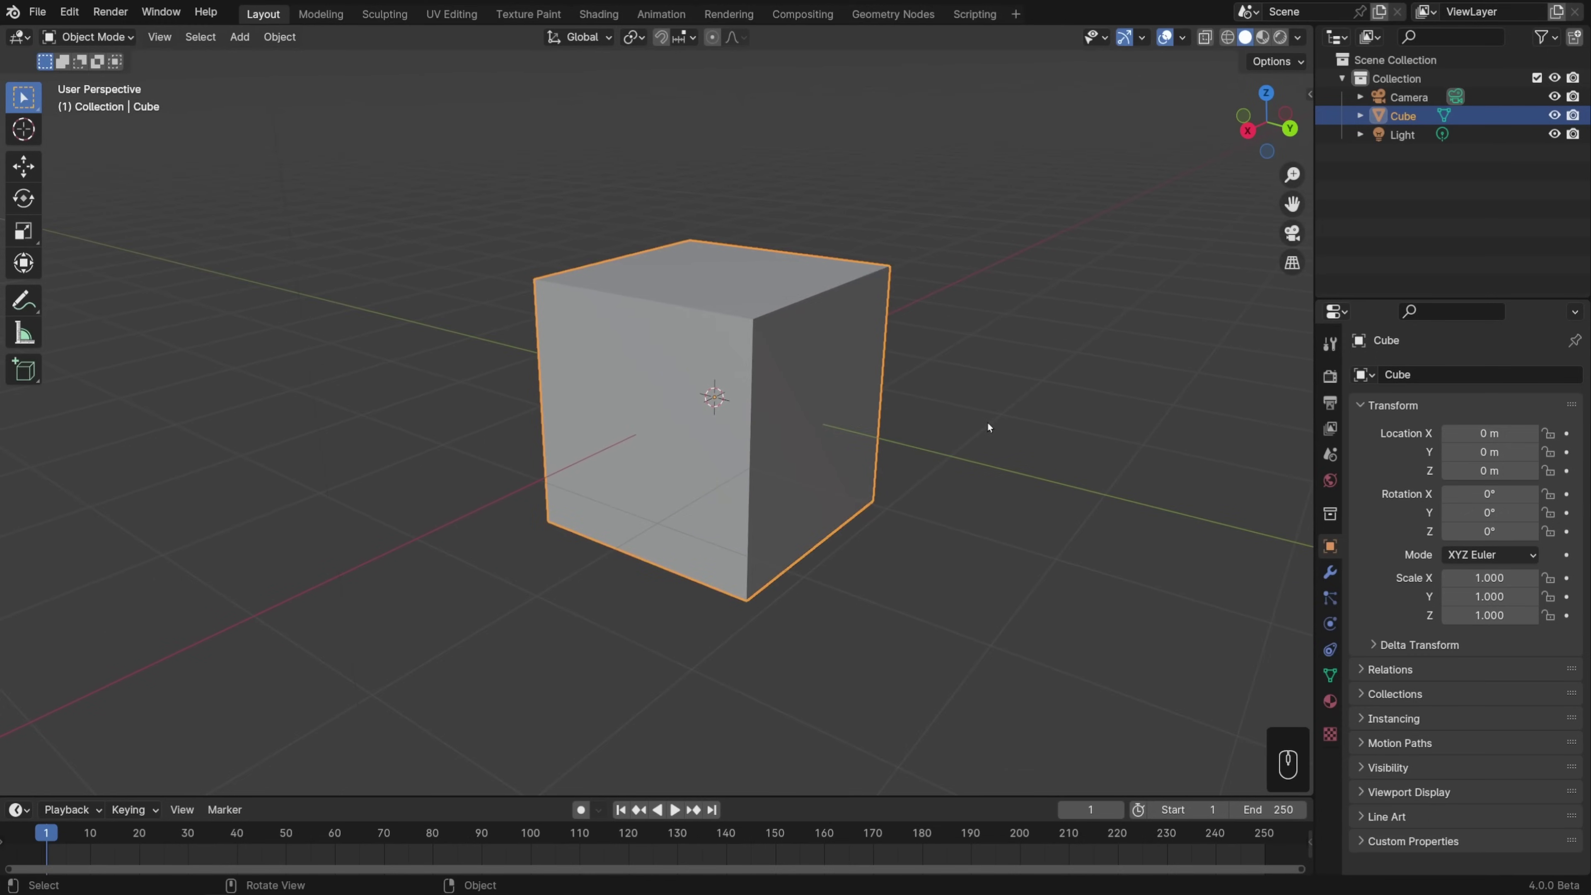
scroll(988, 423, down, 3)
scroll(987, 423, up, 2)
scroll(987, 423, down, 1)
scroll(988, 423, up, 1)
scroll(987, 423, down, 1)
scroll(988, 423, up, 1)
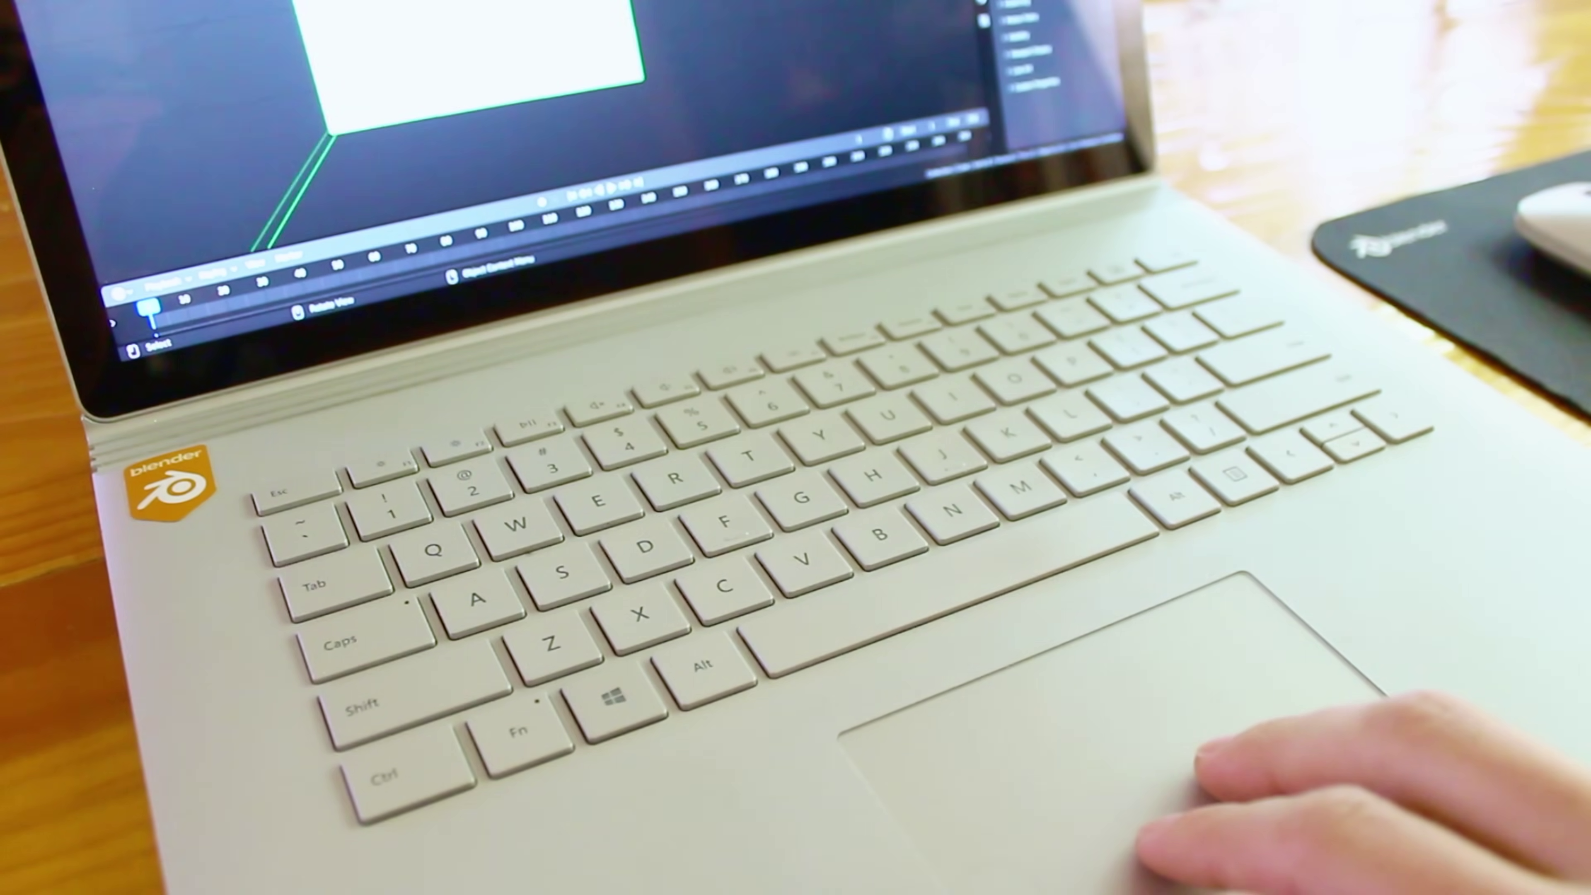
scroll(500, 94, up, 5)
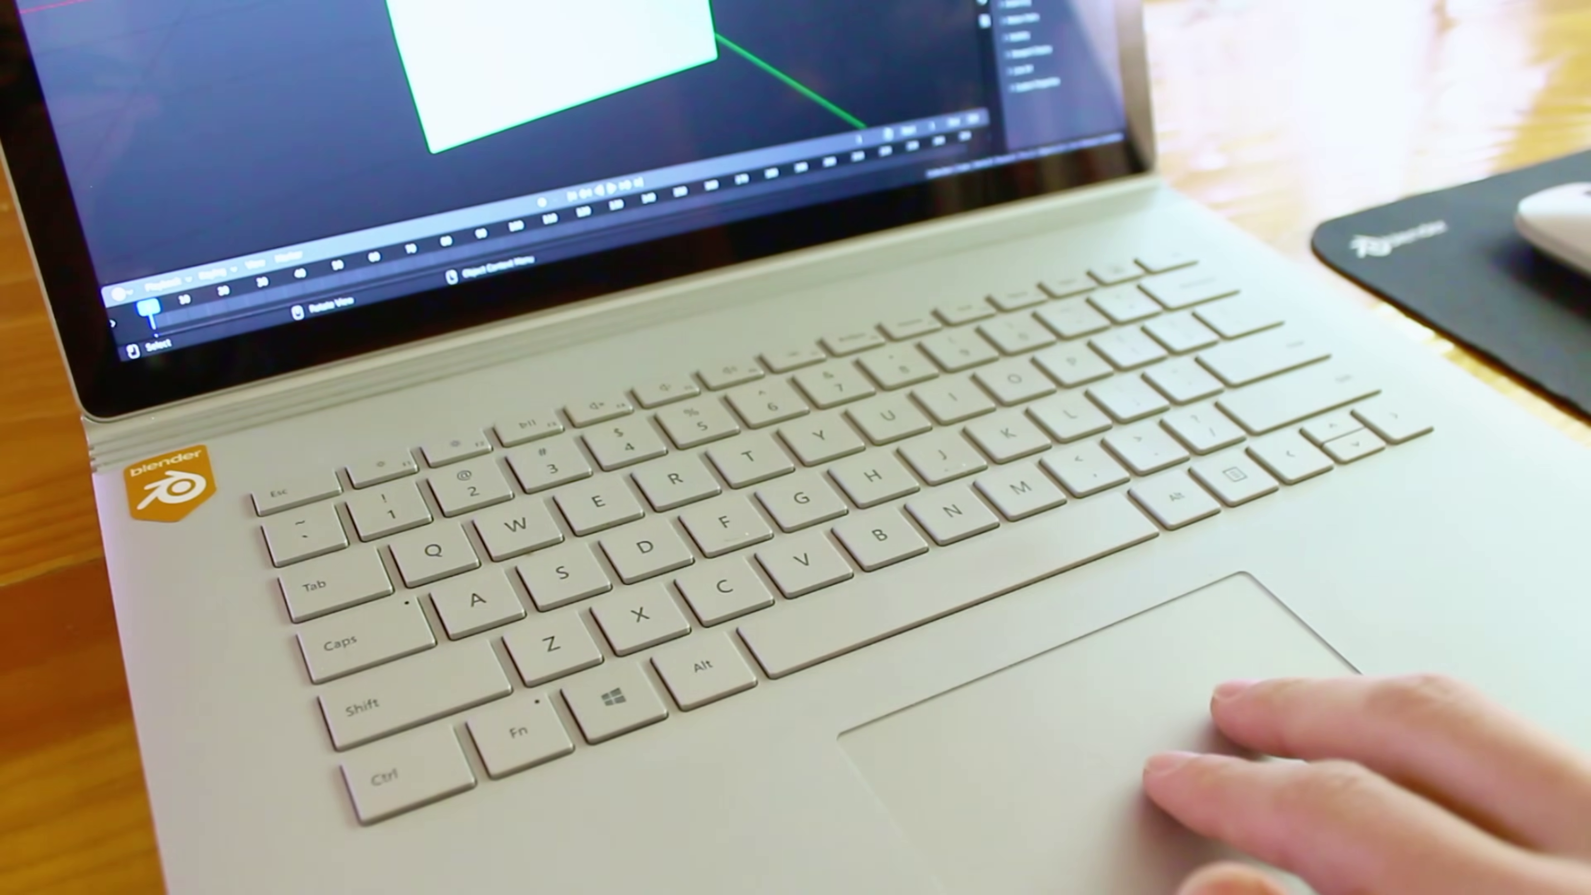
scroll(532, 82, left, 5)
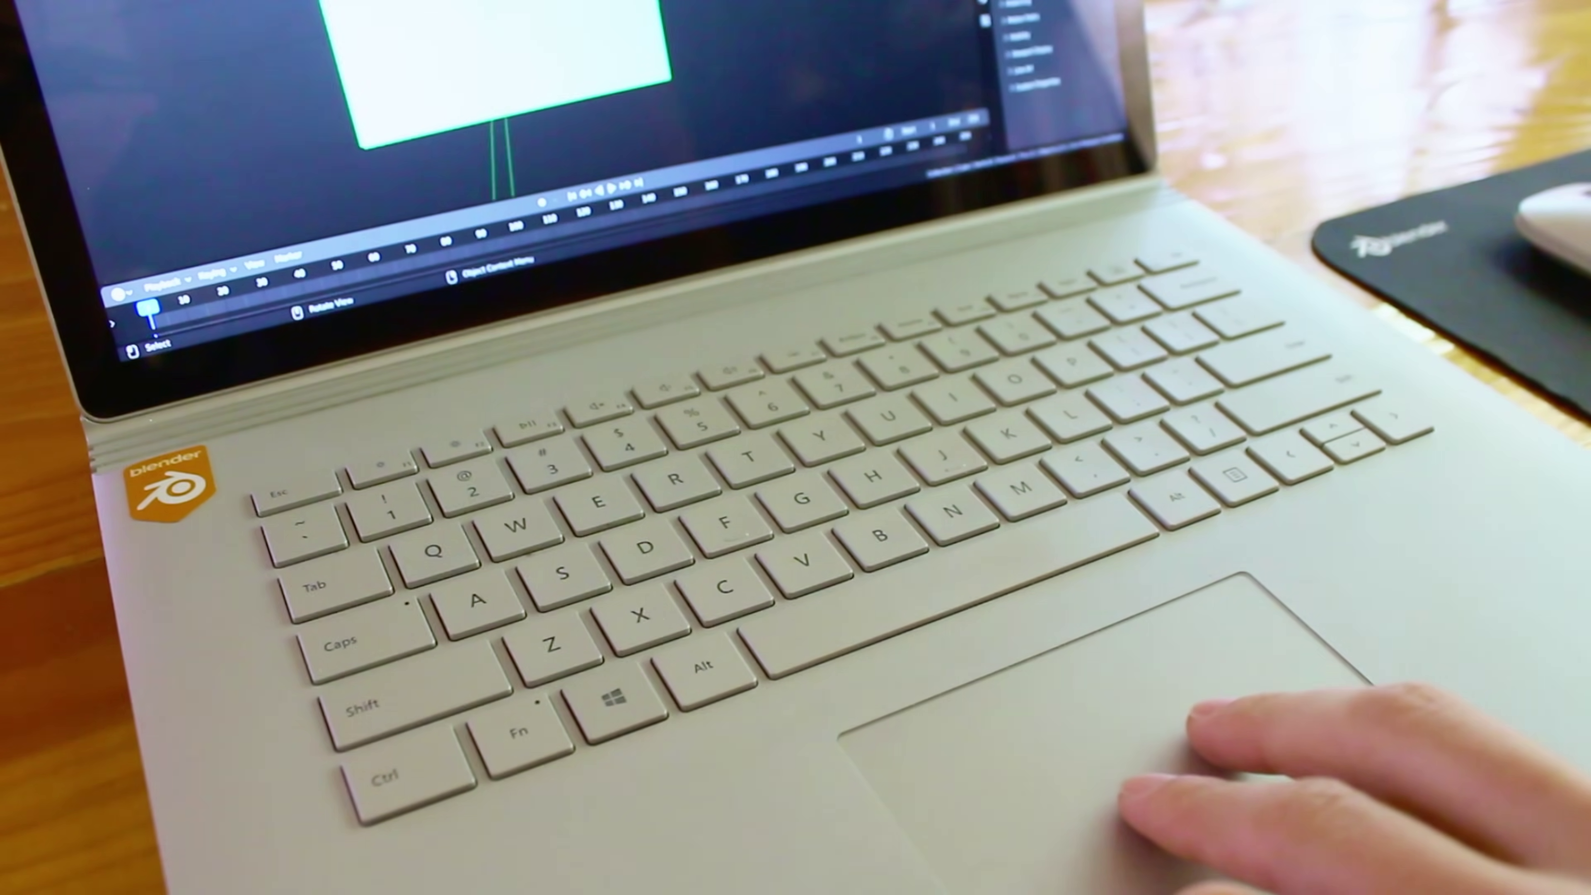
scroll(533, 81, left, 3)
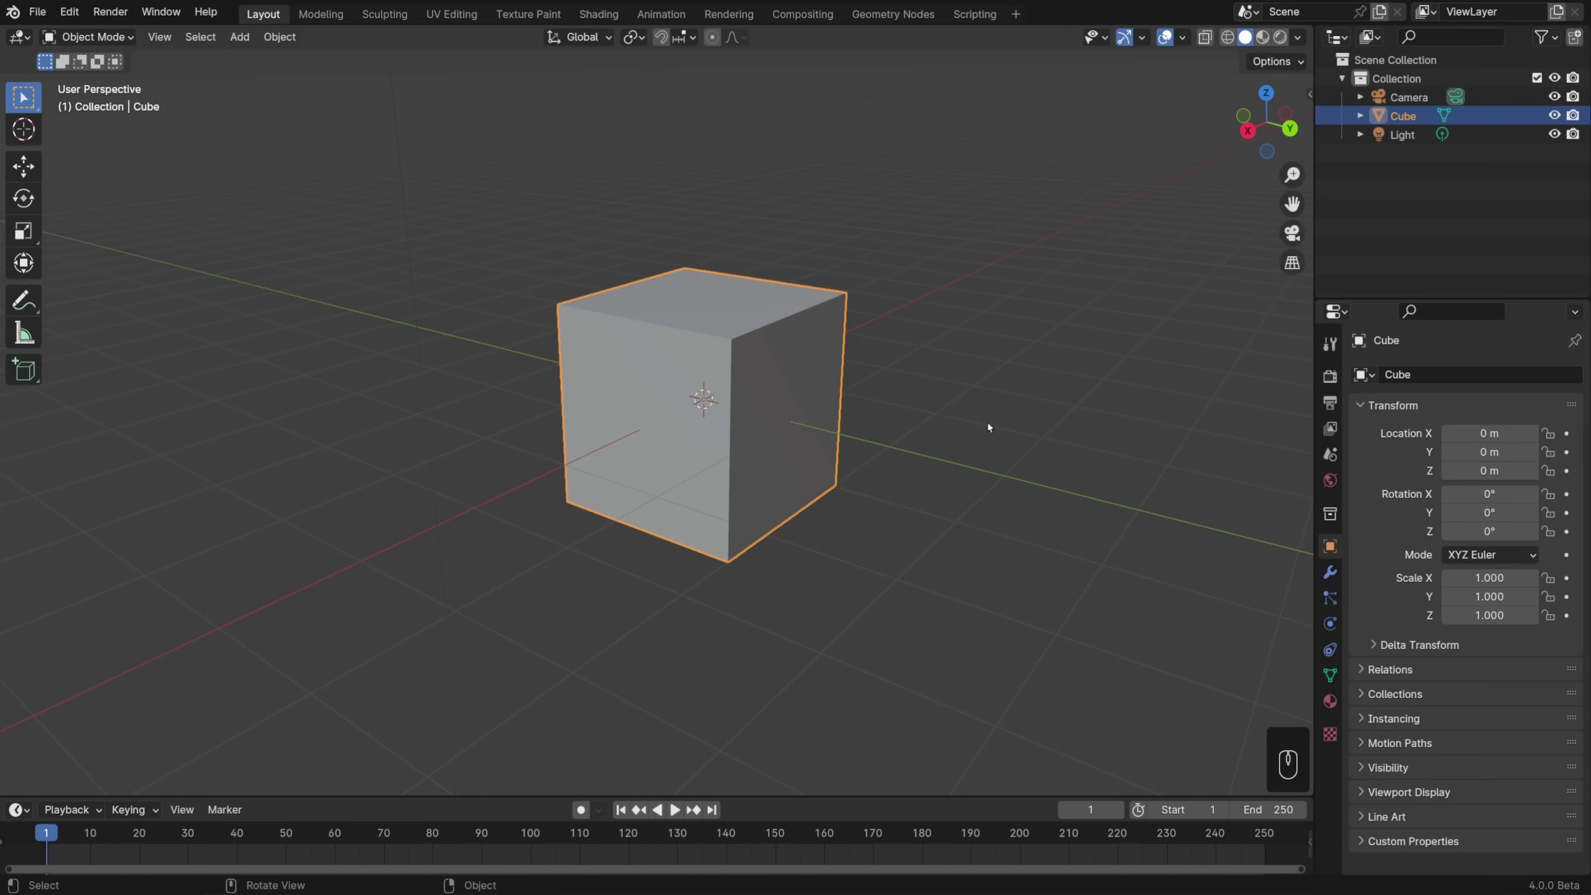
Step: Enable Emulate 3 Button Mouse in the input preferences and use the emulation to orbit around the cube
middle_drag(987, 423, 980, 387)
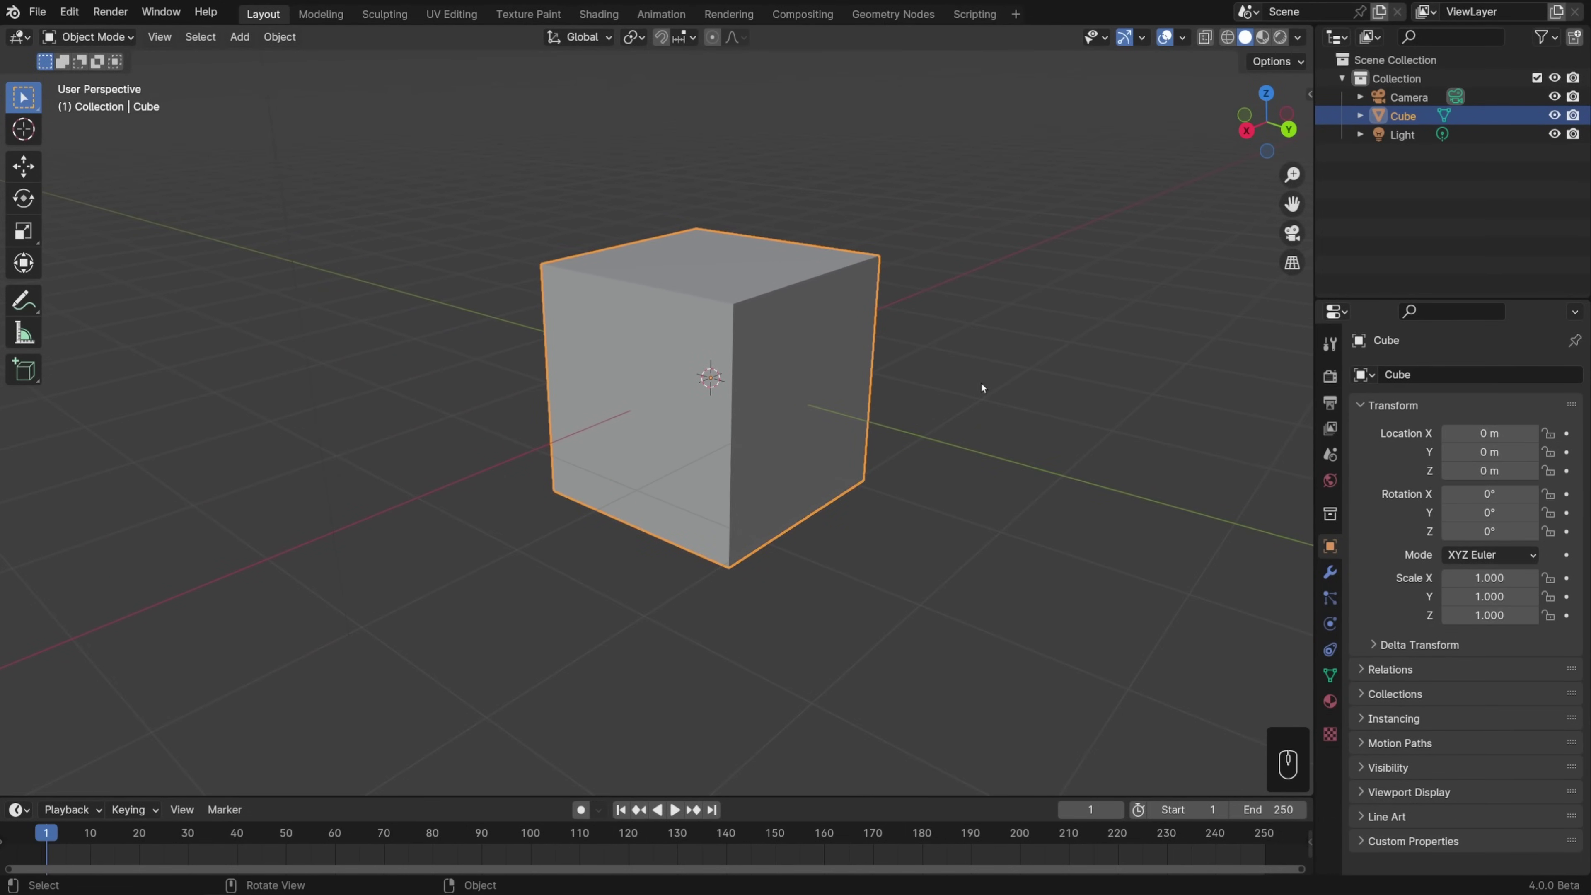
ctrl+middle_drag(982, 386, 983, 445)
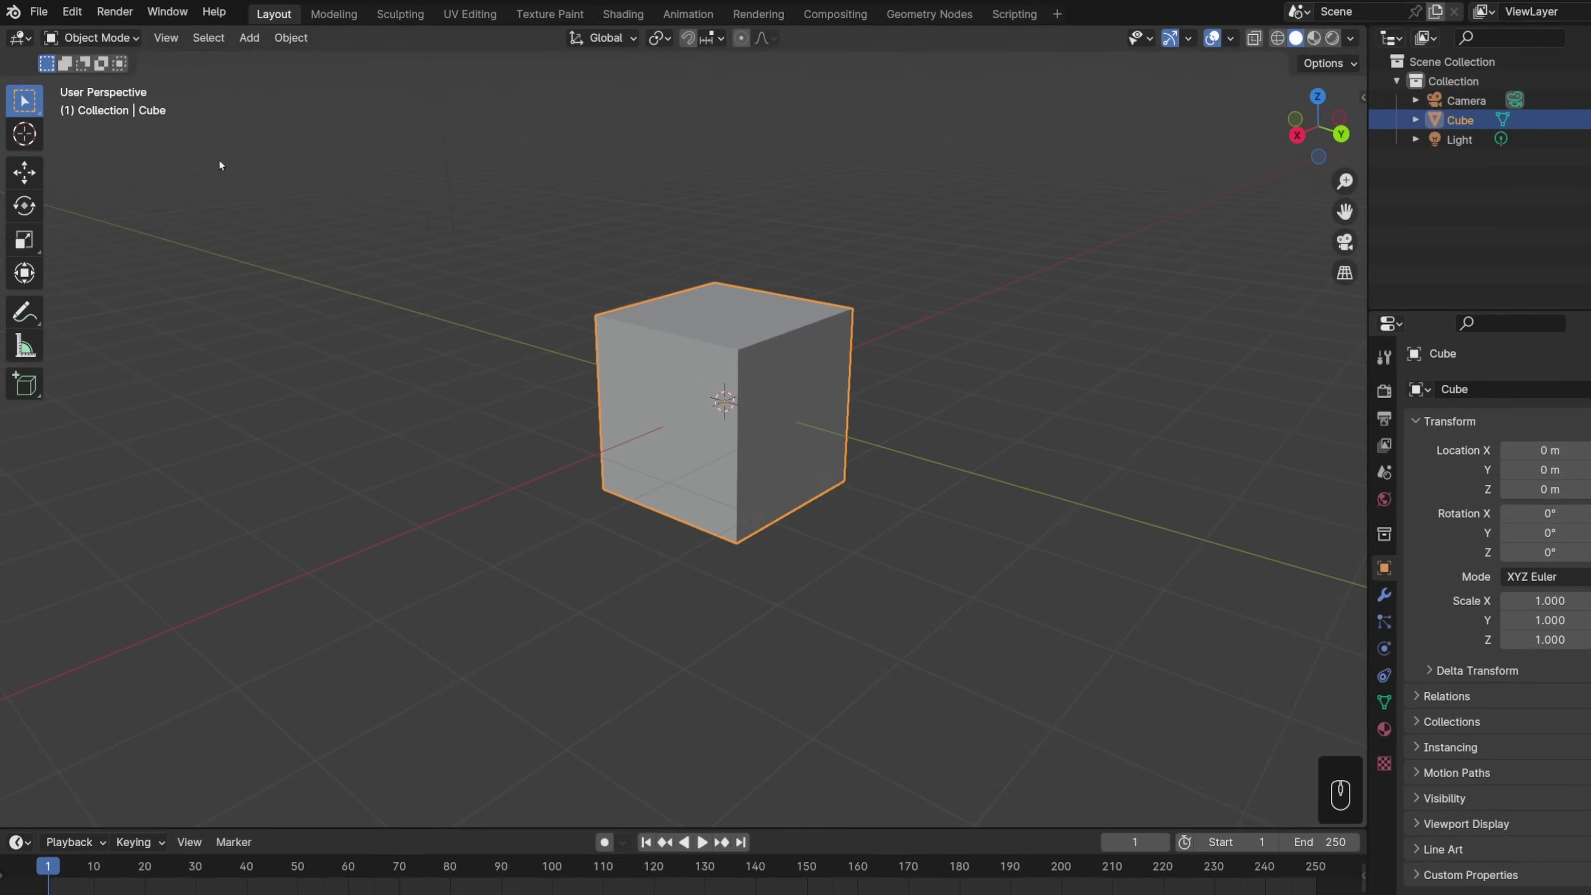
click(76, 11)
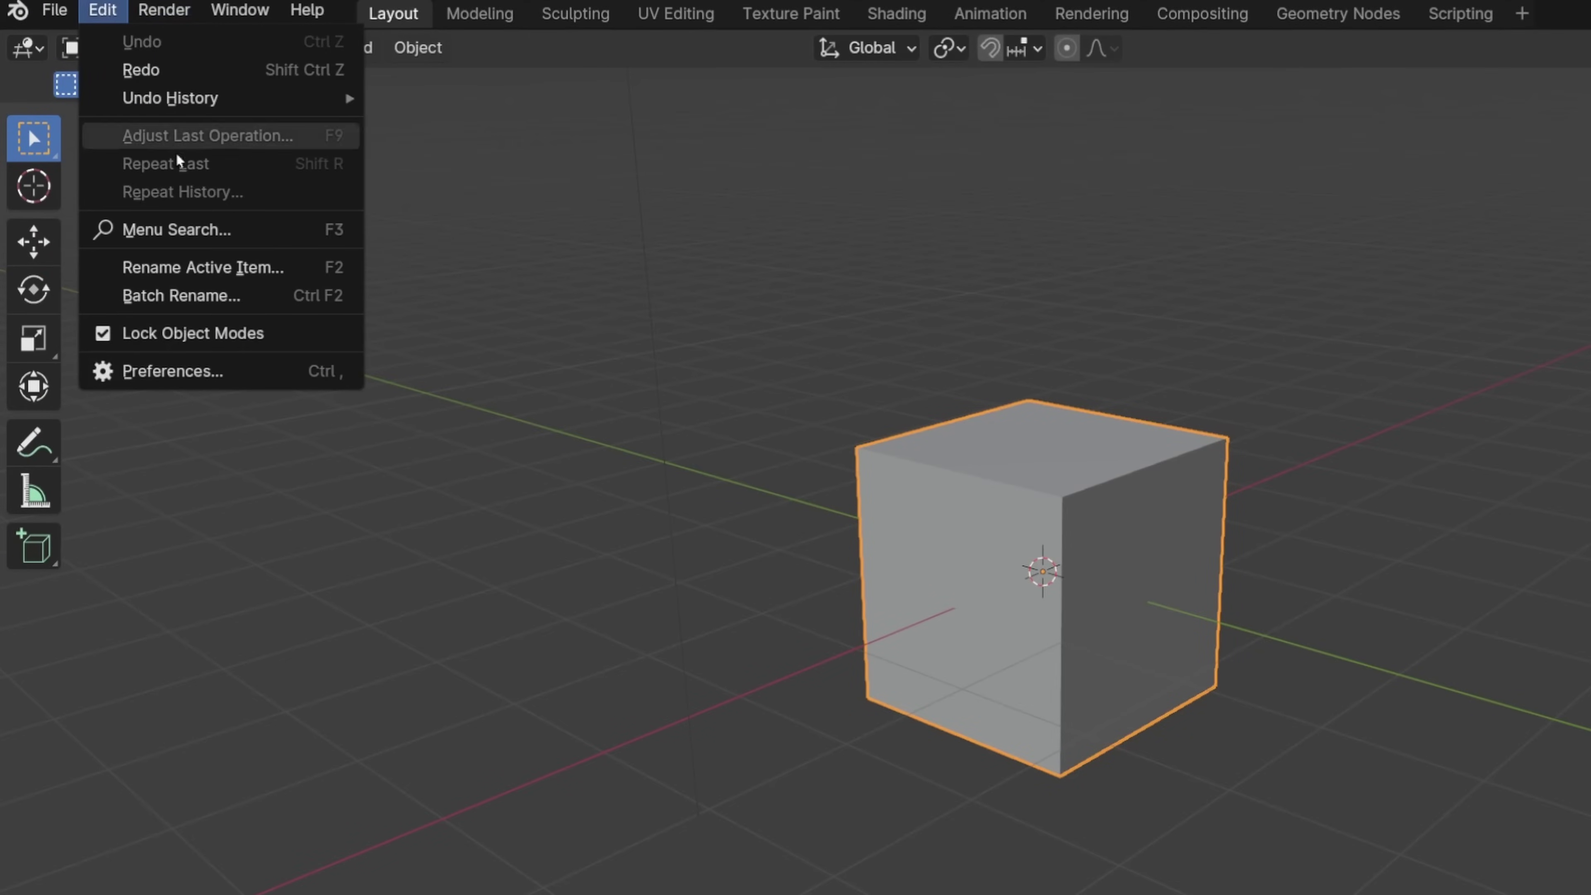
click(185, 369)
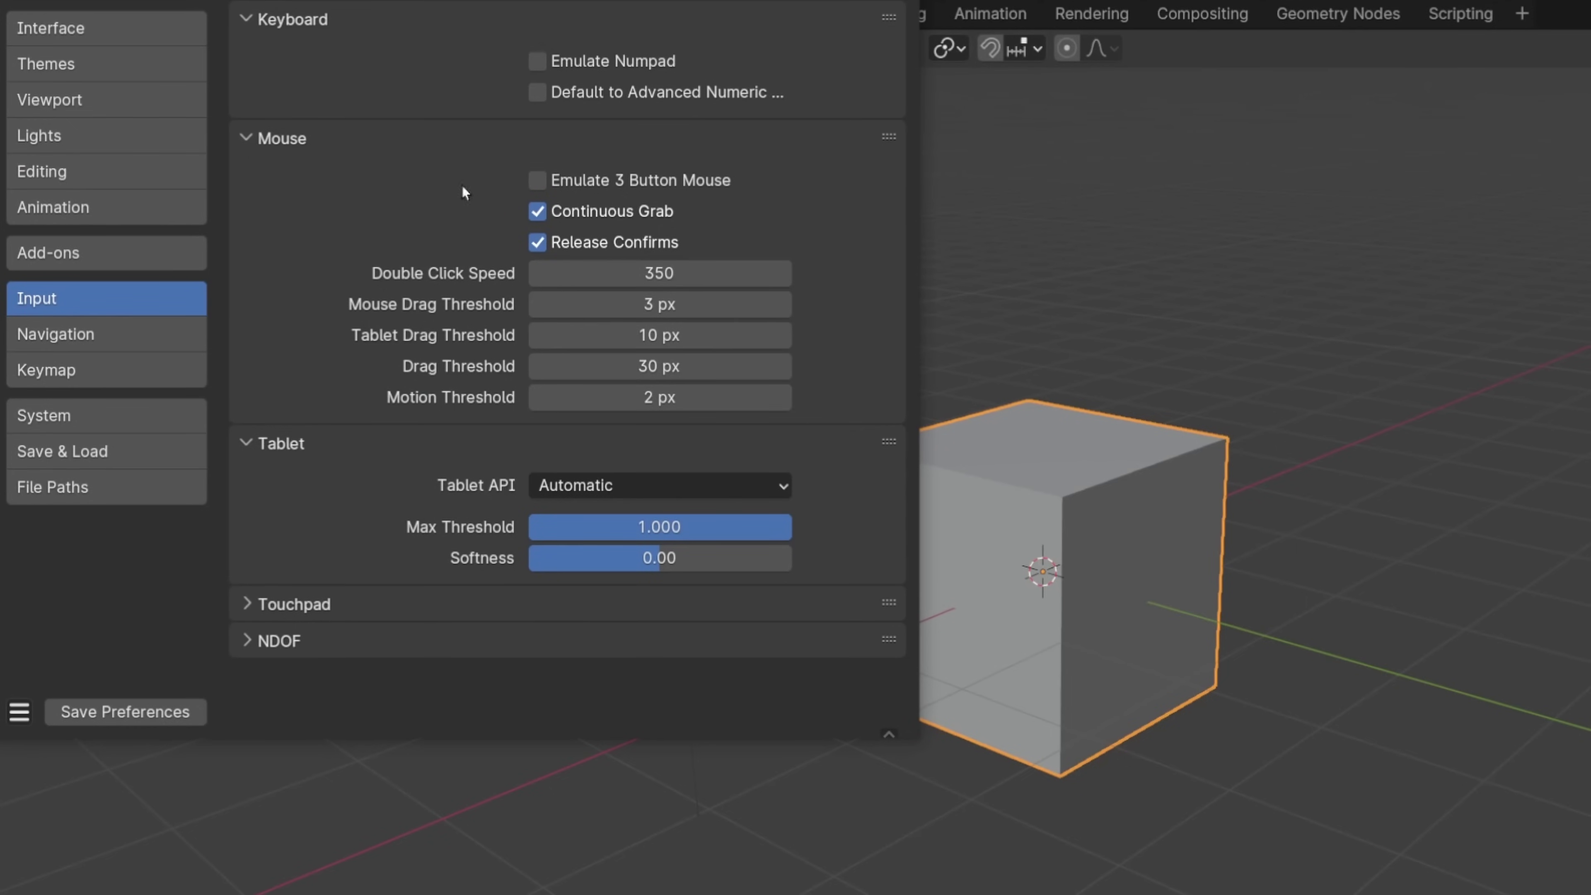
click(537, 180)
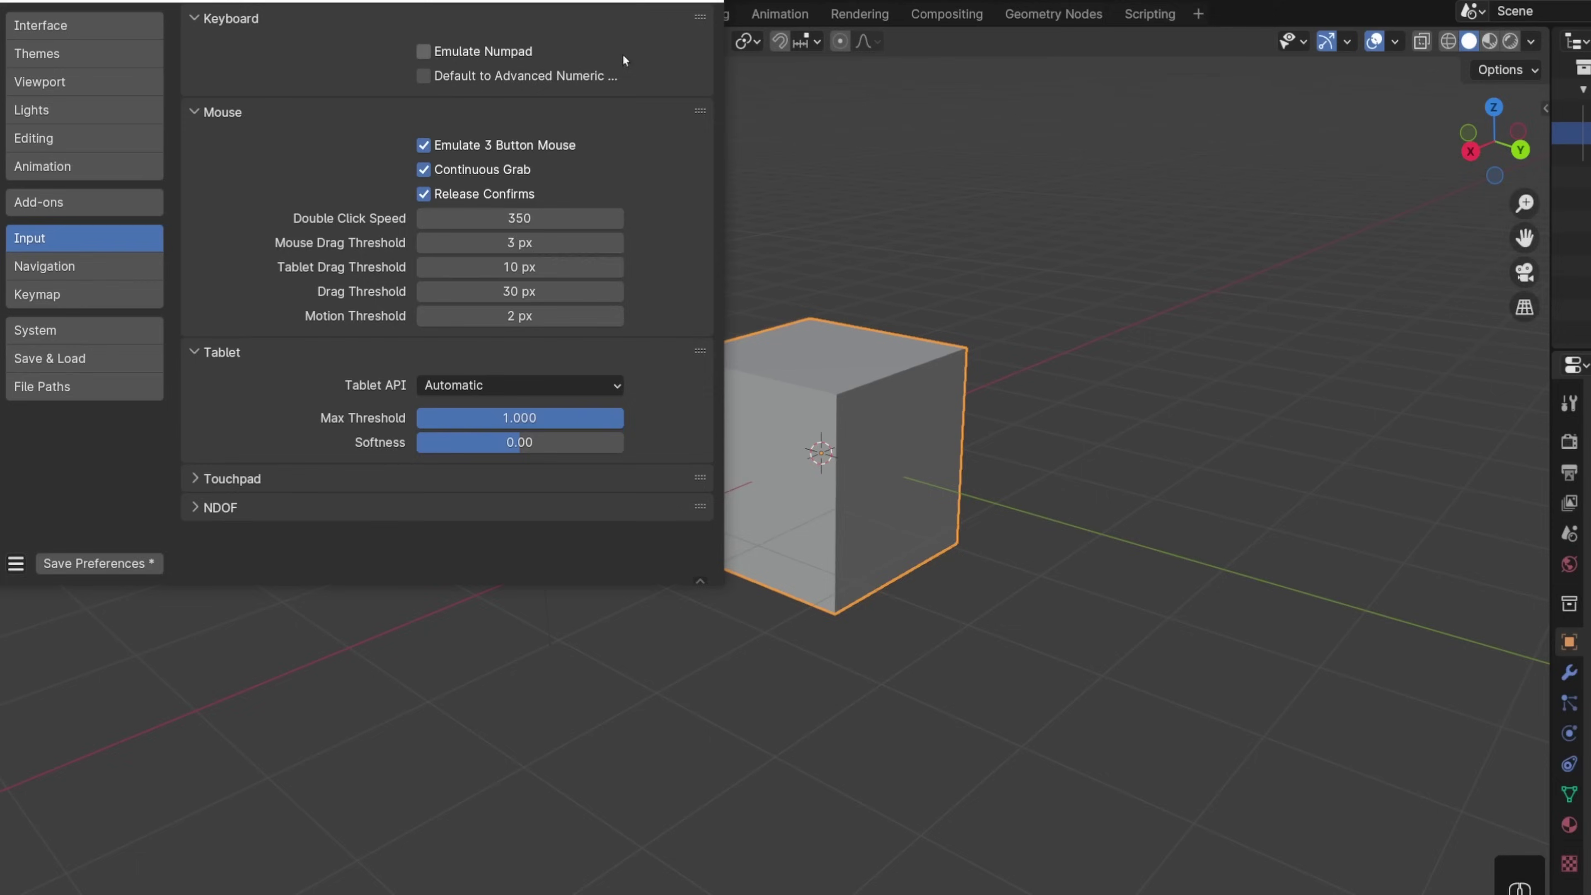
key(alt+F4)
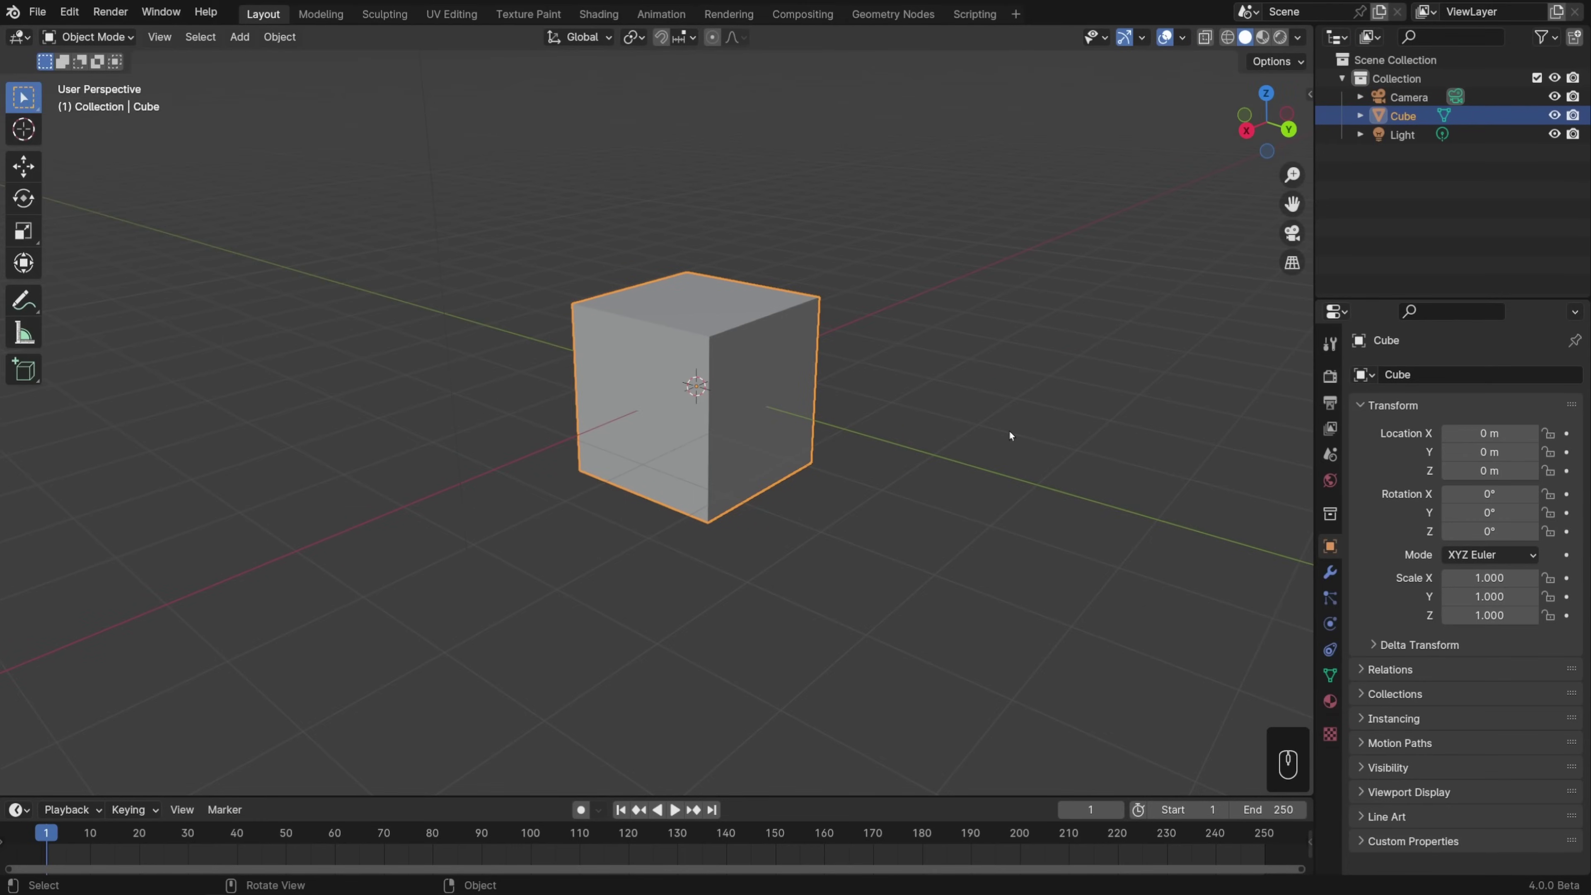
key(alt)
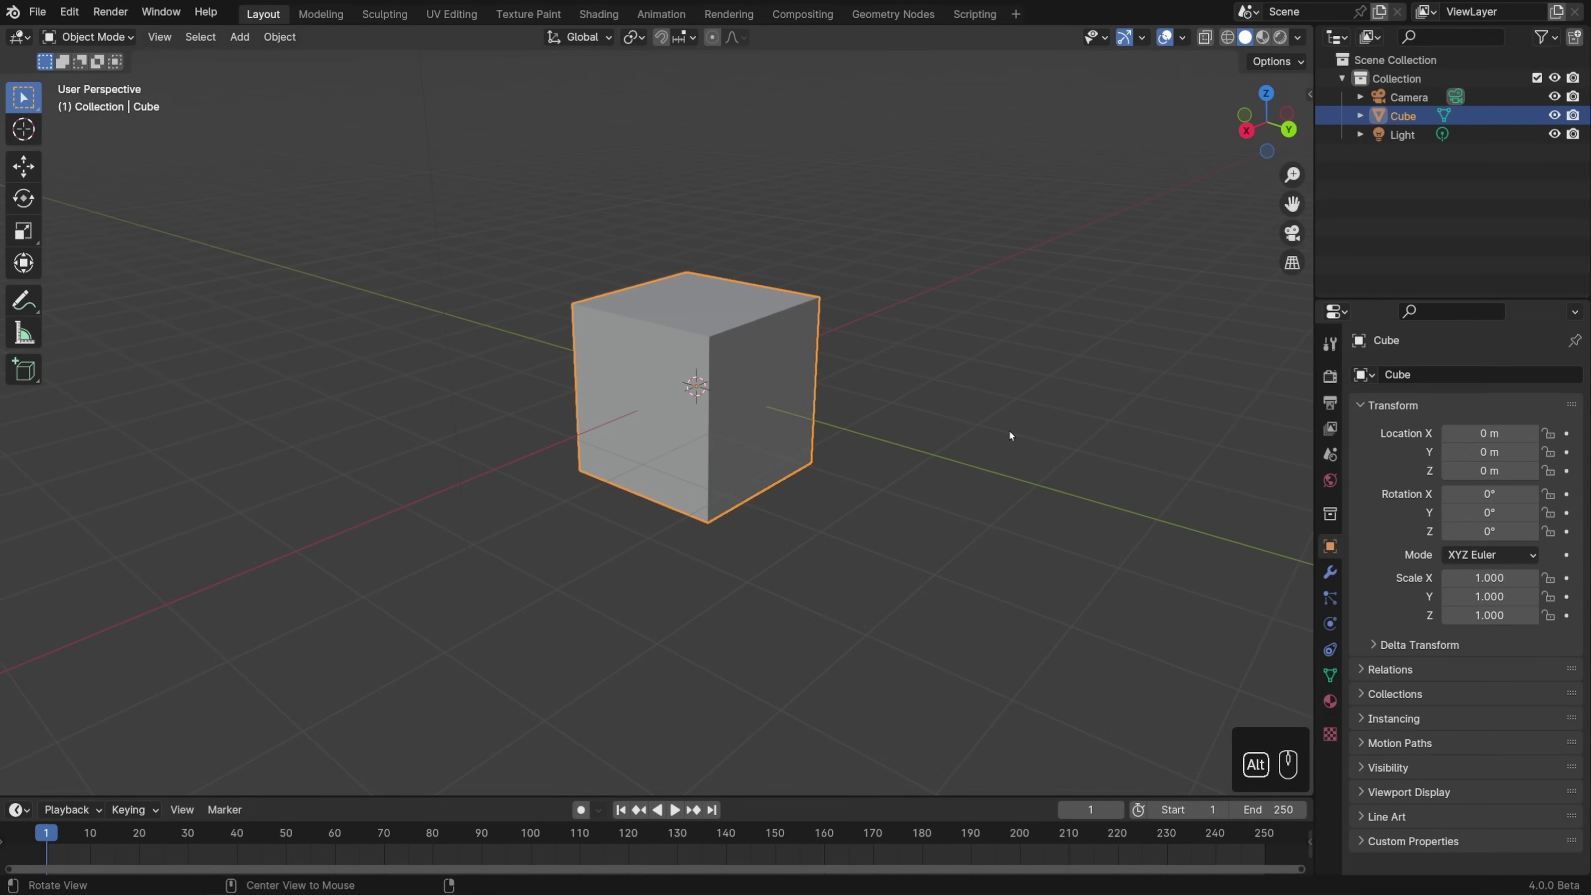
alt+drag(1009, 437, 1044, 432)
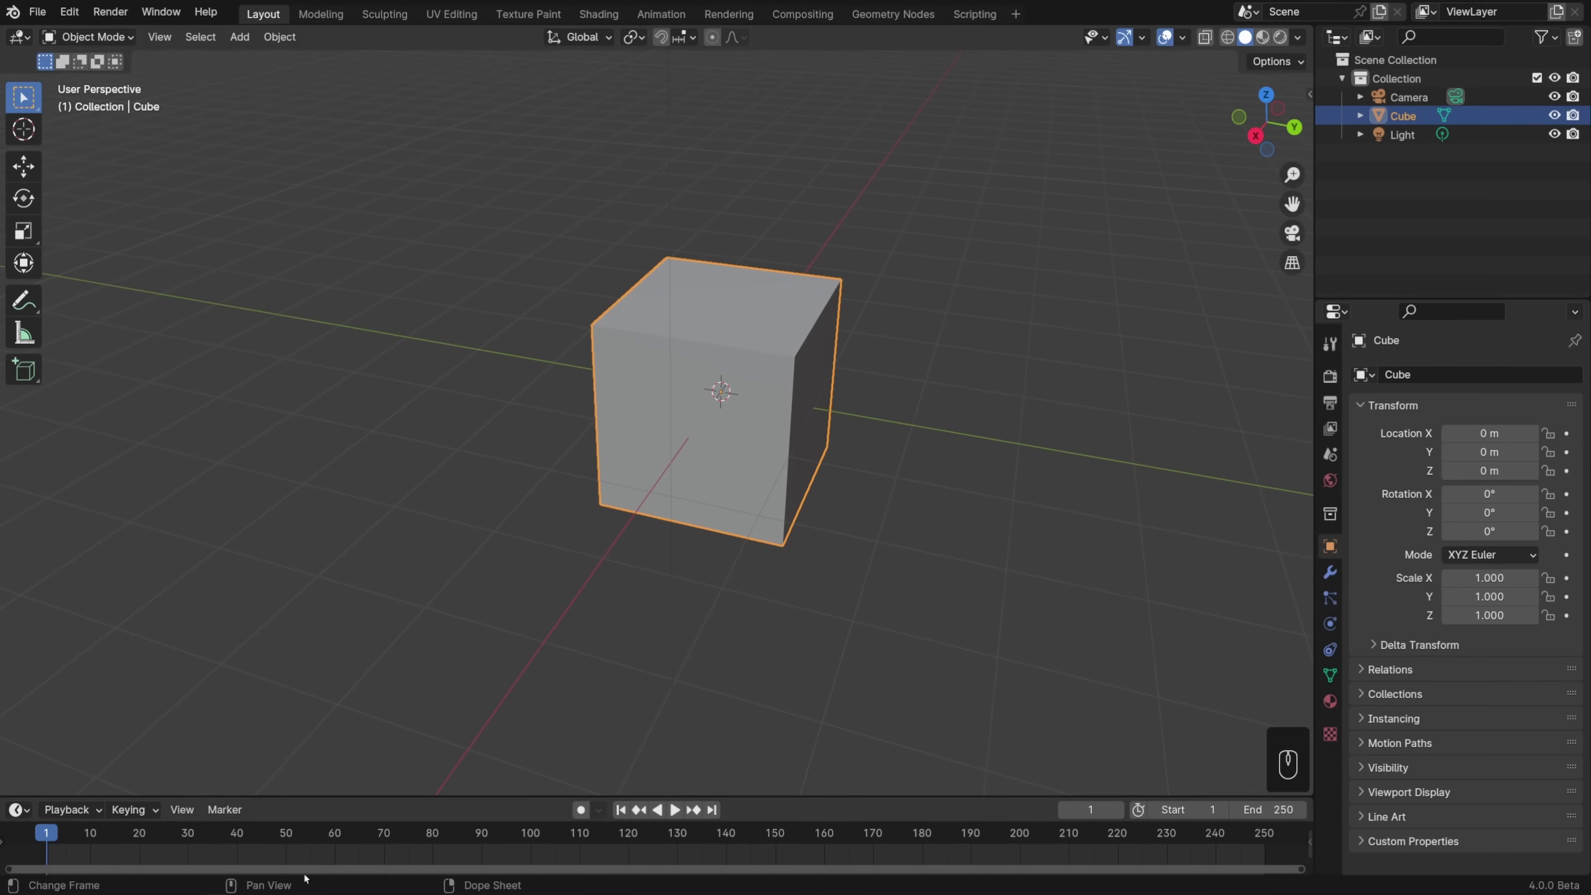
Step: Disable Emulate 3 Button Mouse in the input preferences and close the preferences window
click(285, 849)
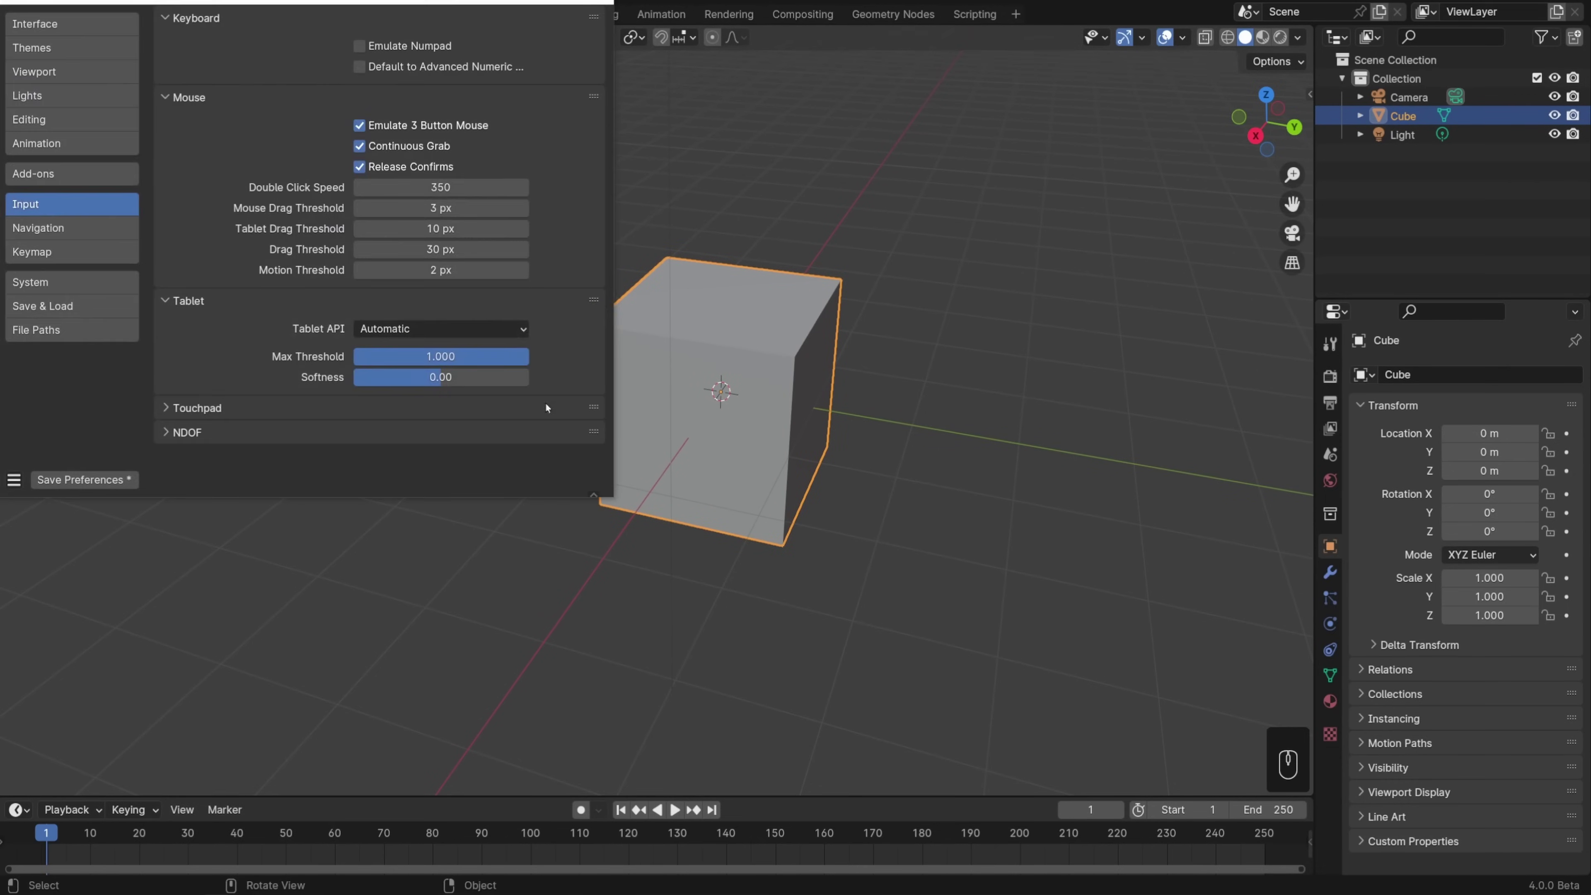
click(421, 127)
key(super+w)
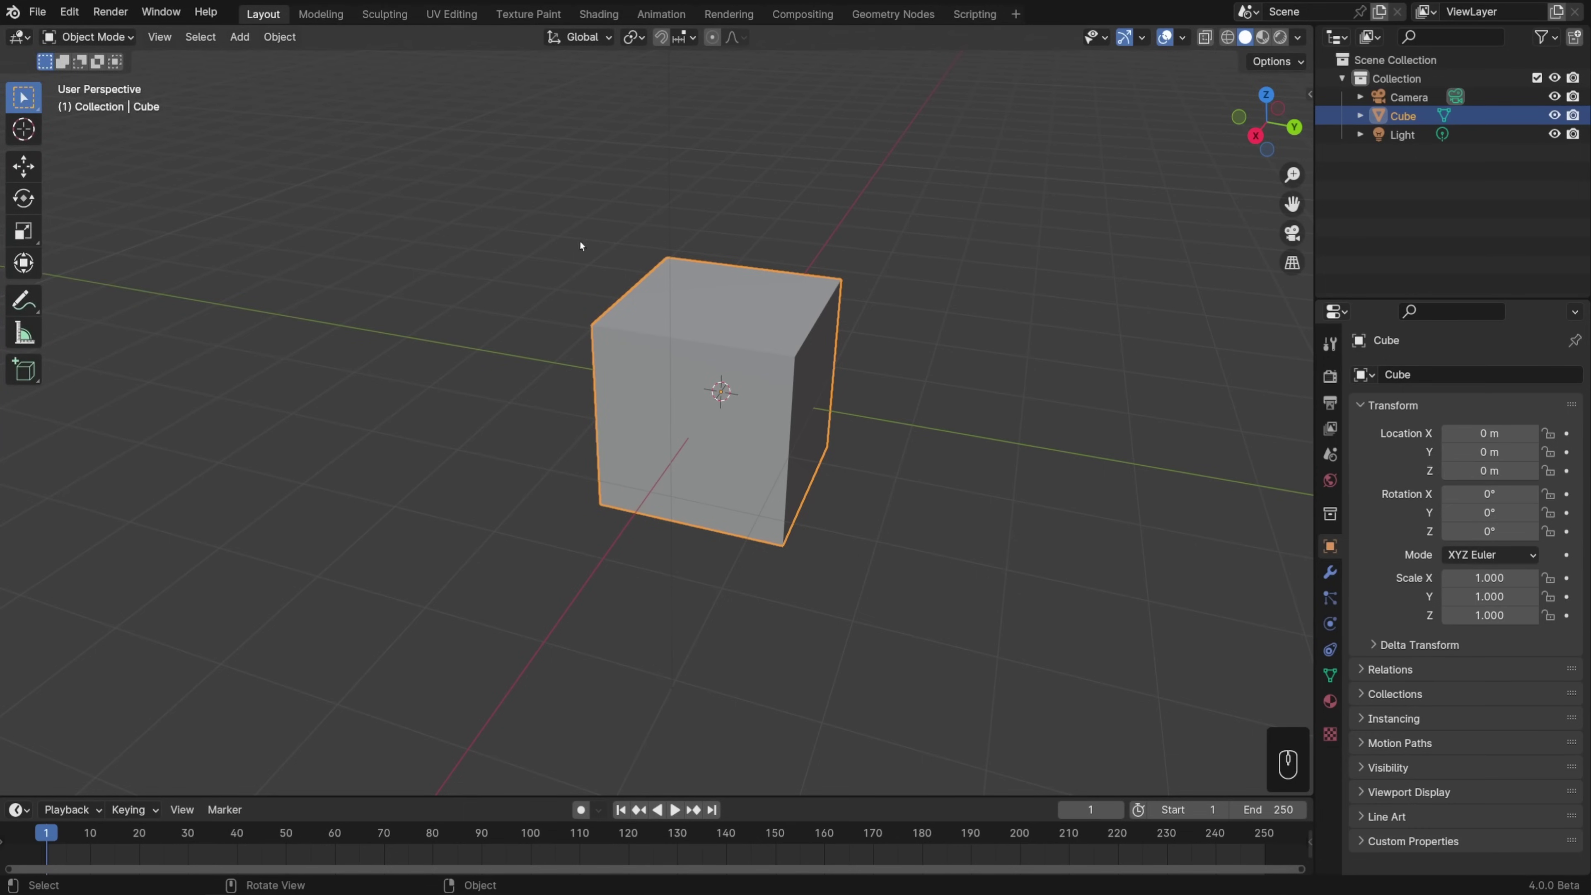
Step: Move the view far away from the cube and bring it back with Frame Selected
scroll(551, 314, down, 5)
shift+middle_drag(532, 367, 810, 526)
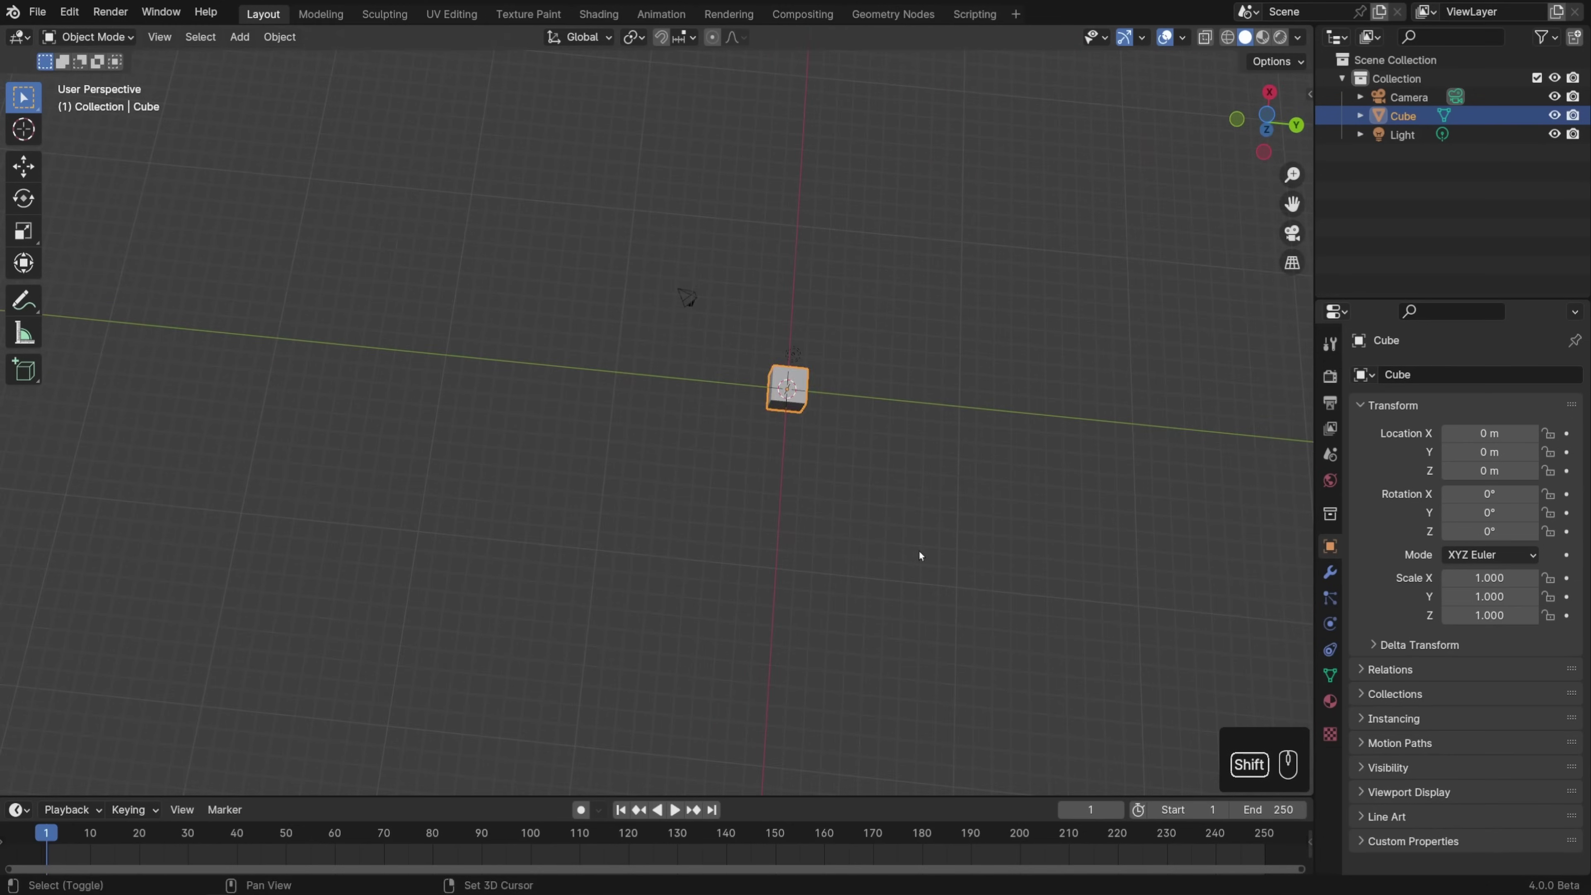
shift+middle_drag(918, 551, 696, 455)
shift+middle_drag(998, 575, 914, 518)
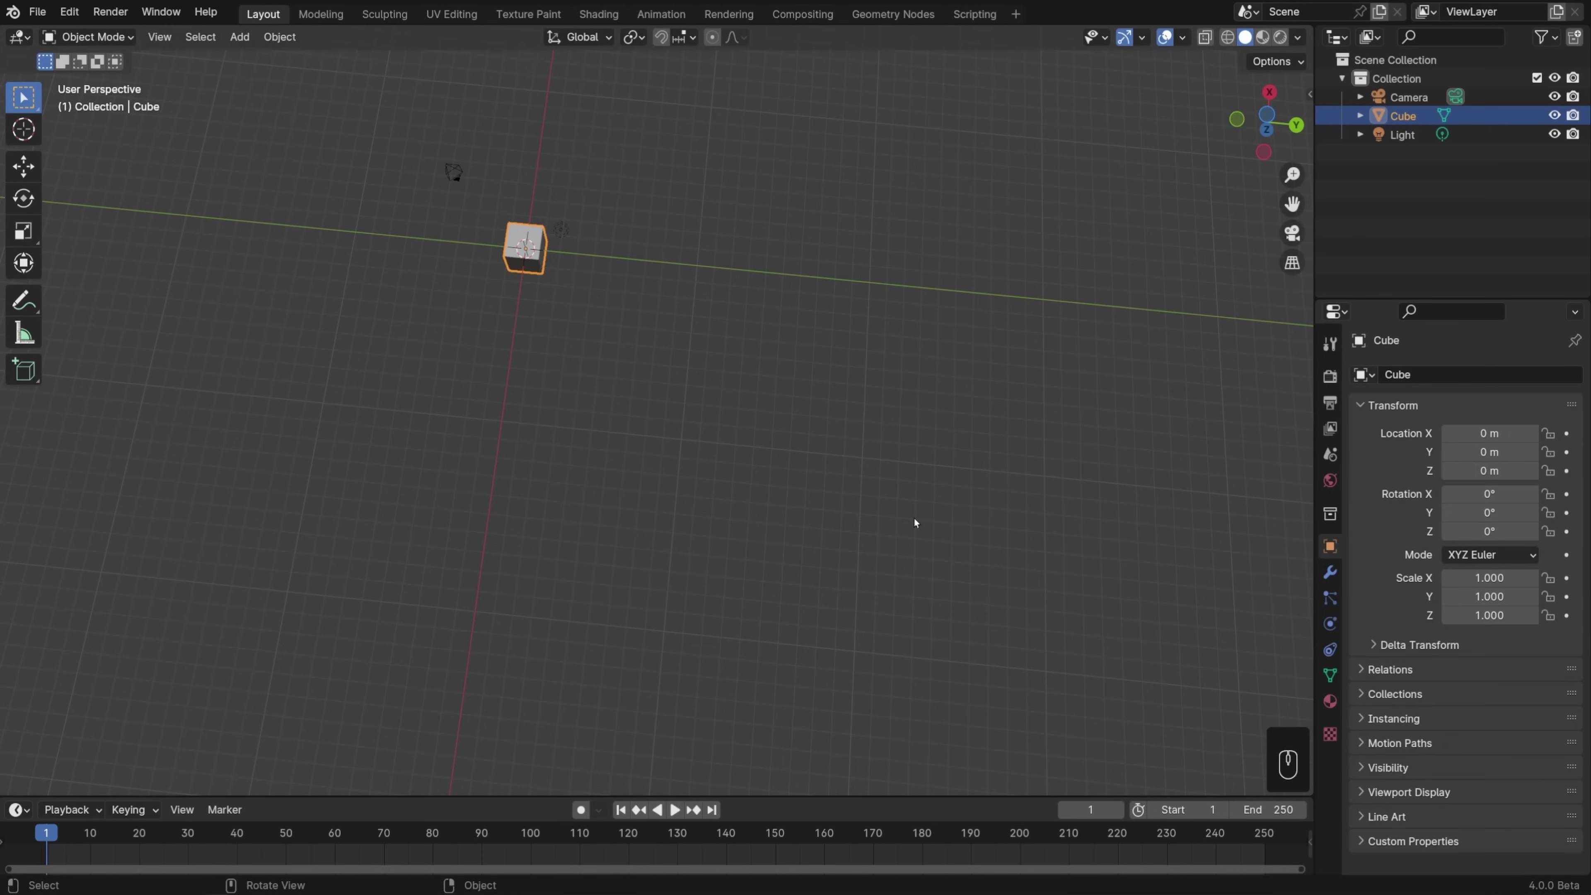
click(164, 39)
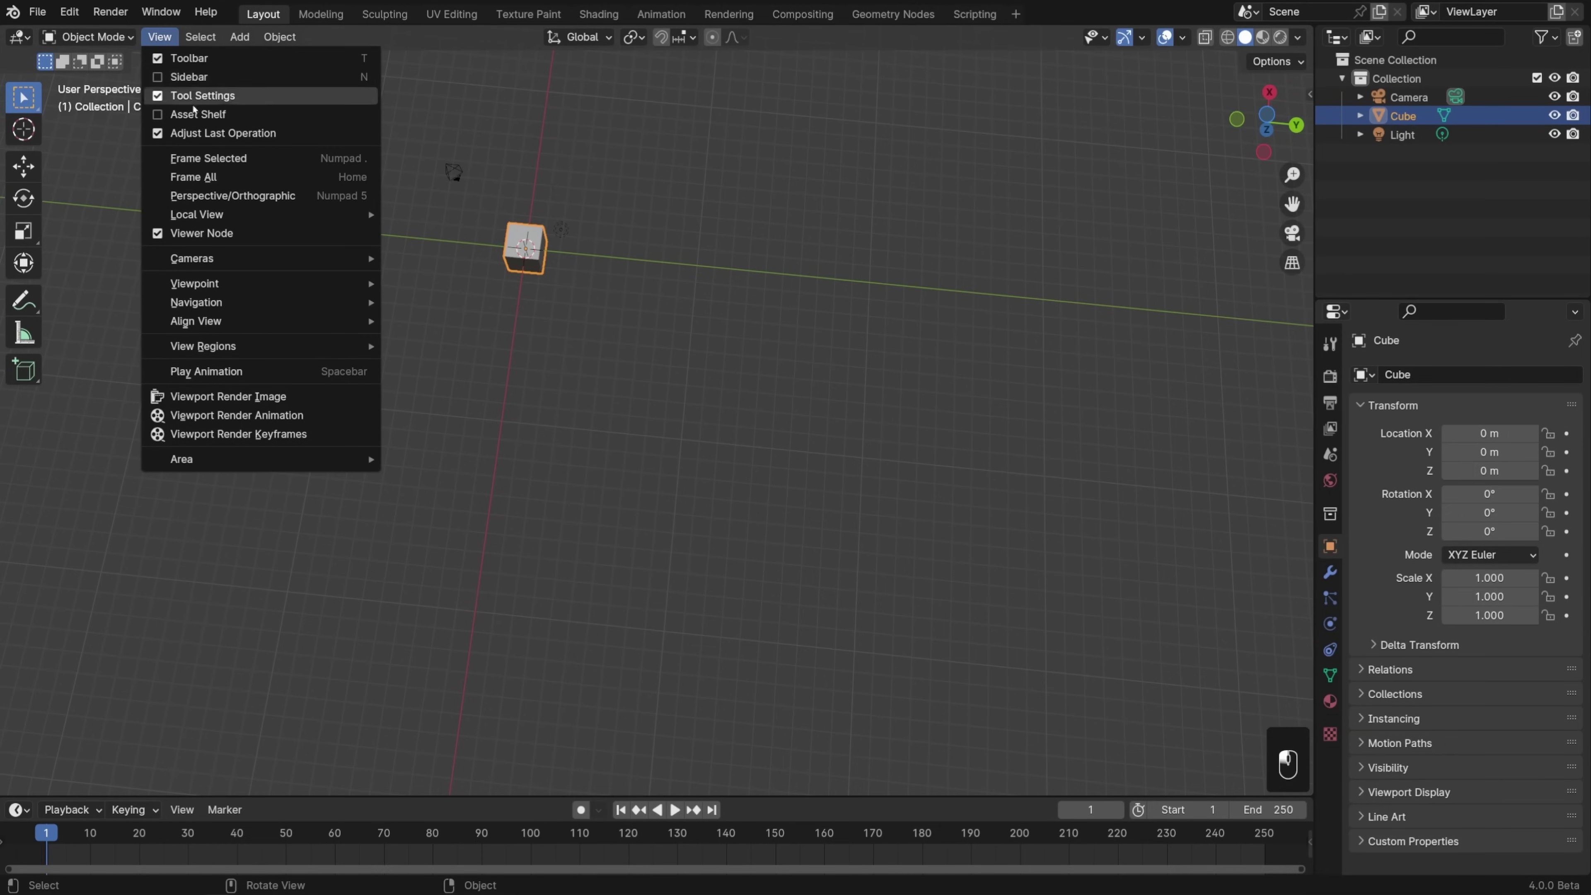
click(204, 159)
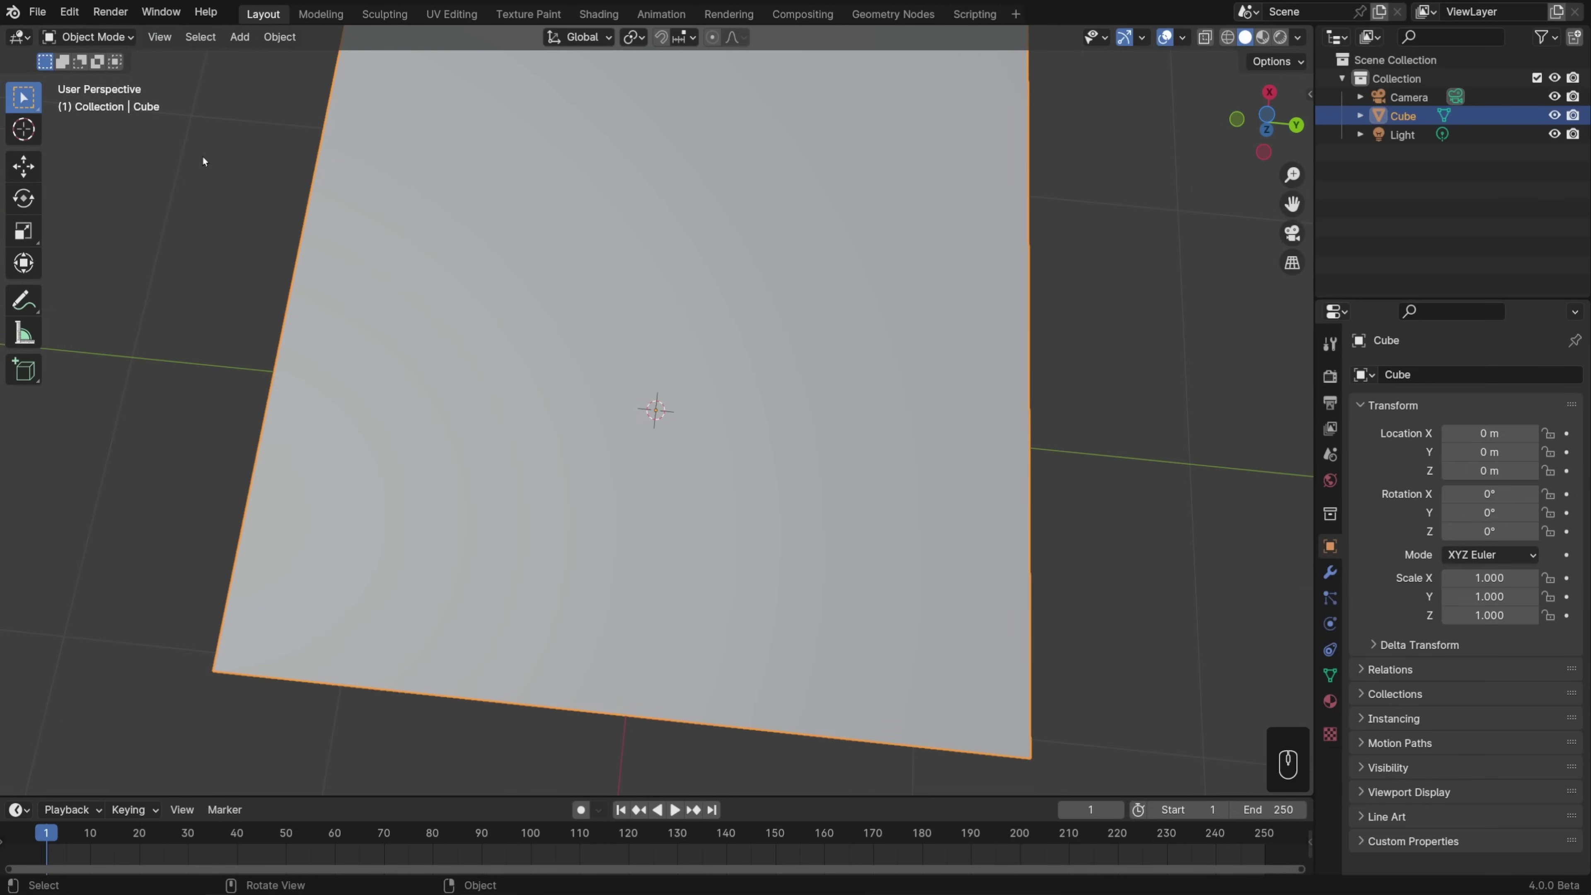
Step: Deselect the cube and fit every object of the scene in the viewport with Frame All
click(191, 210)
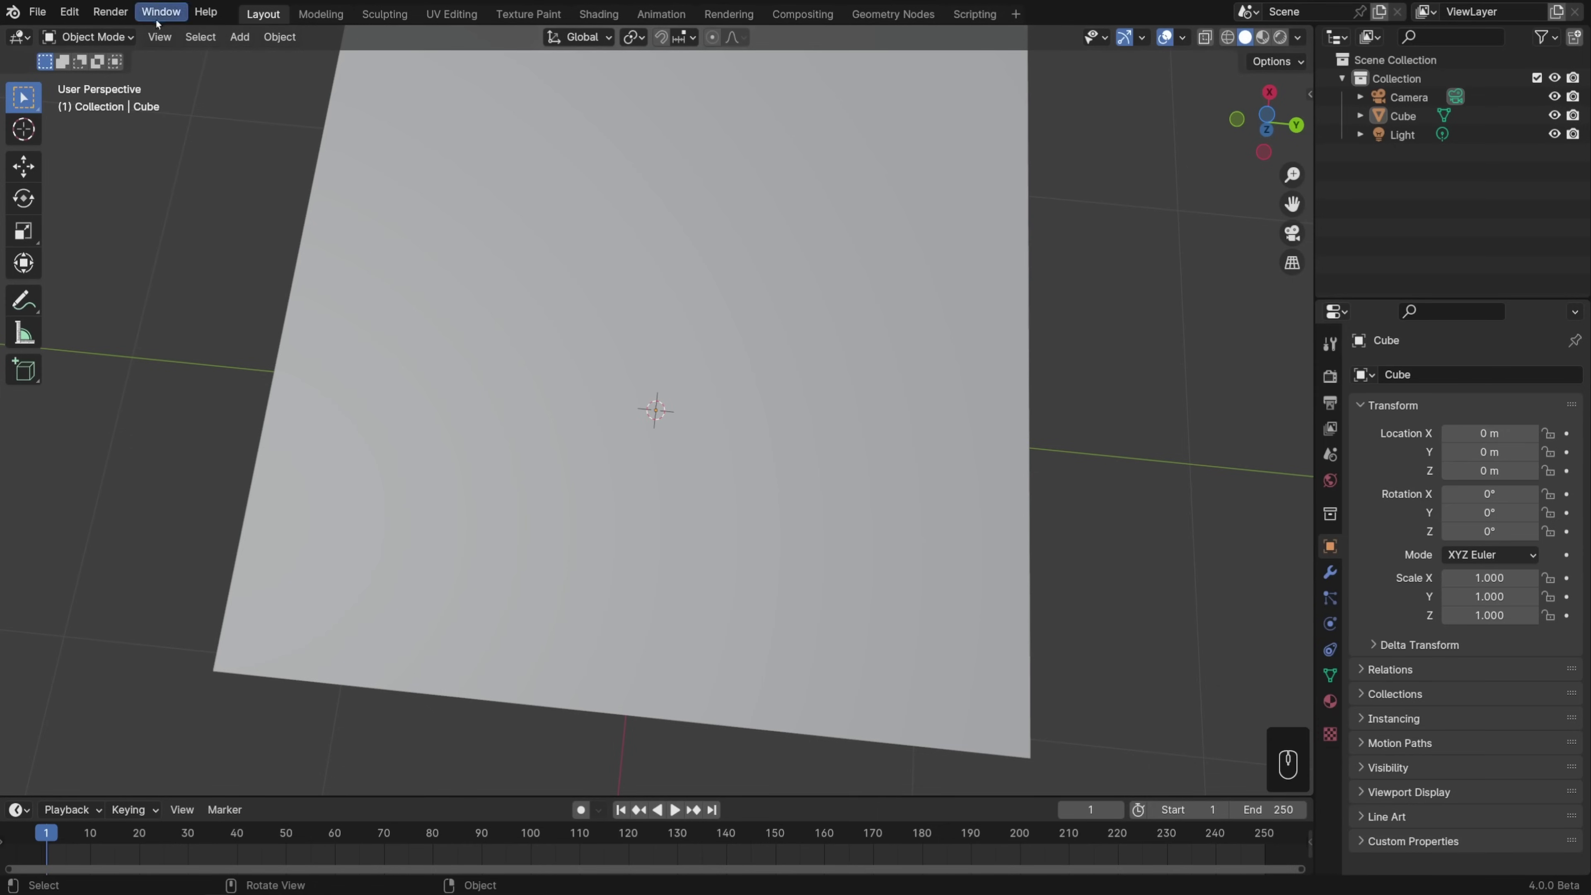
click(158, 36)
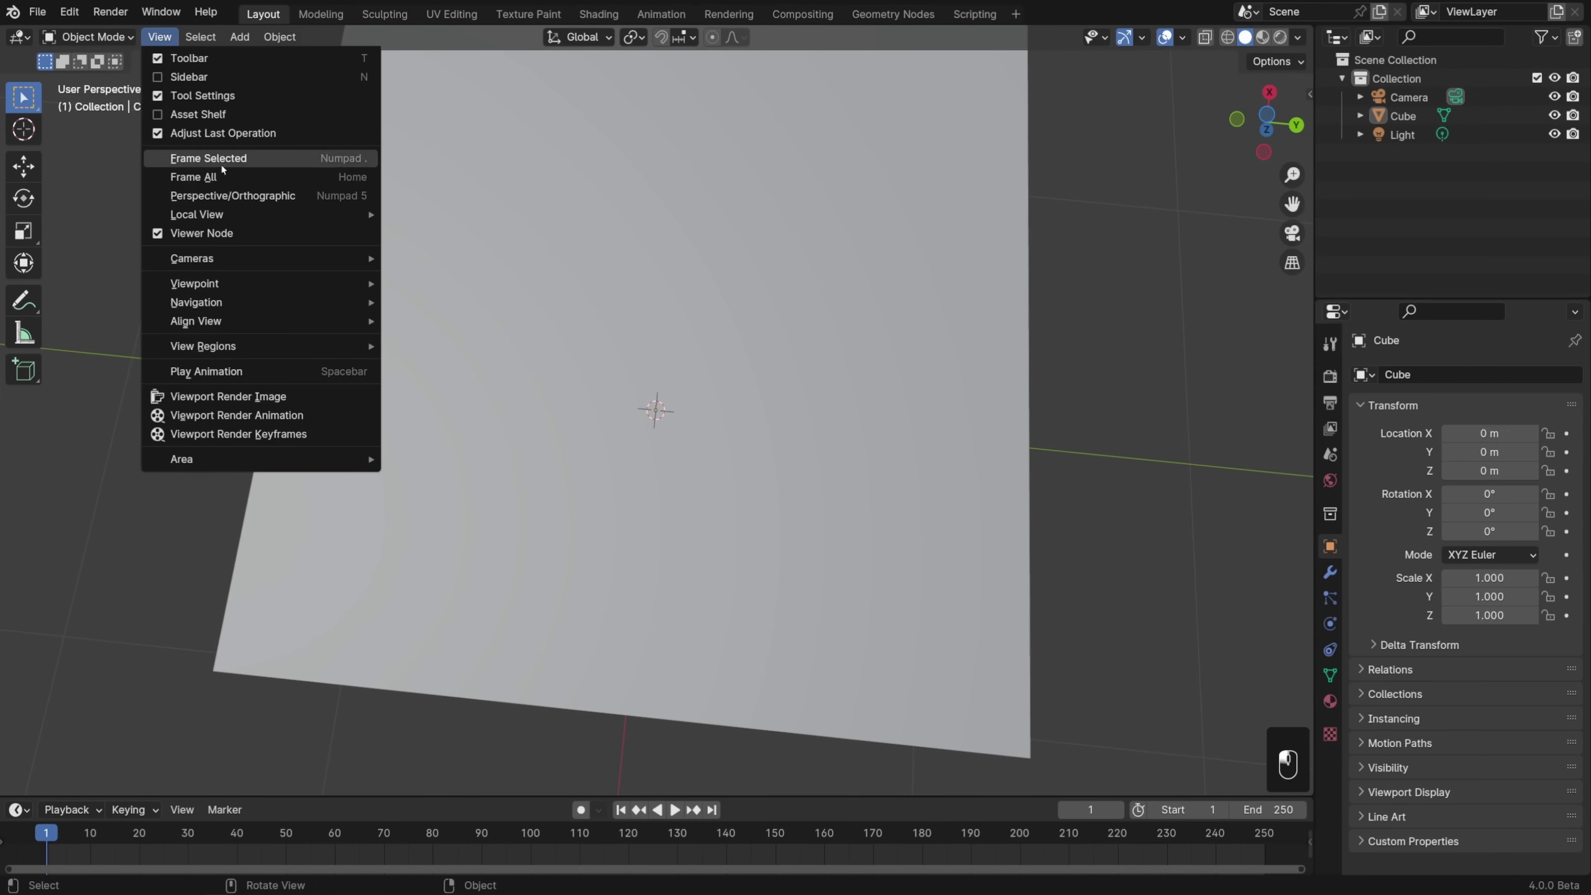
click(216, 177)
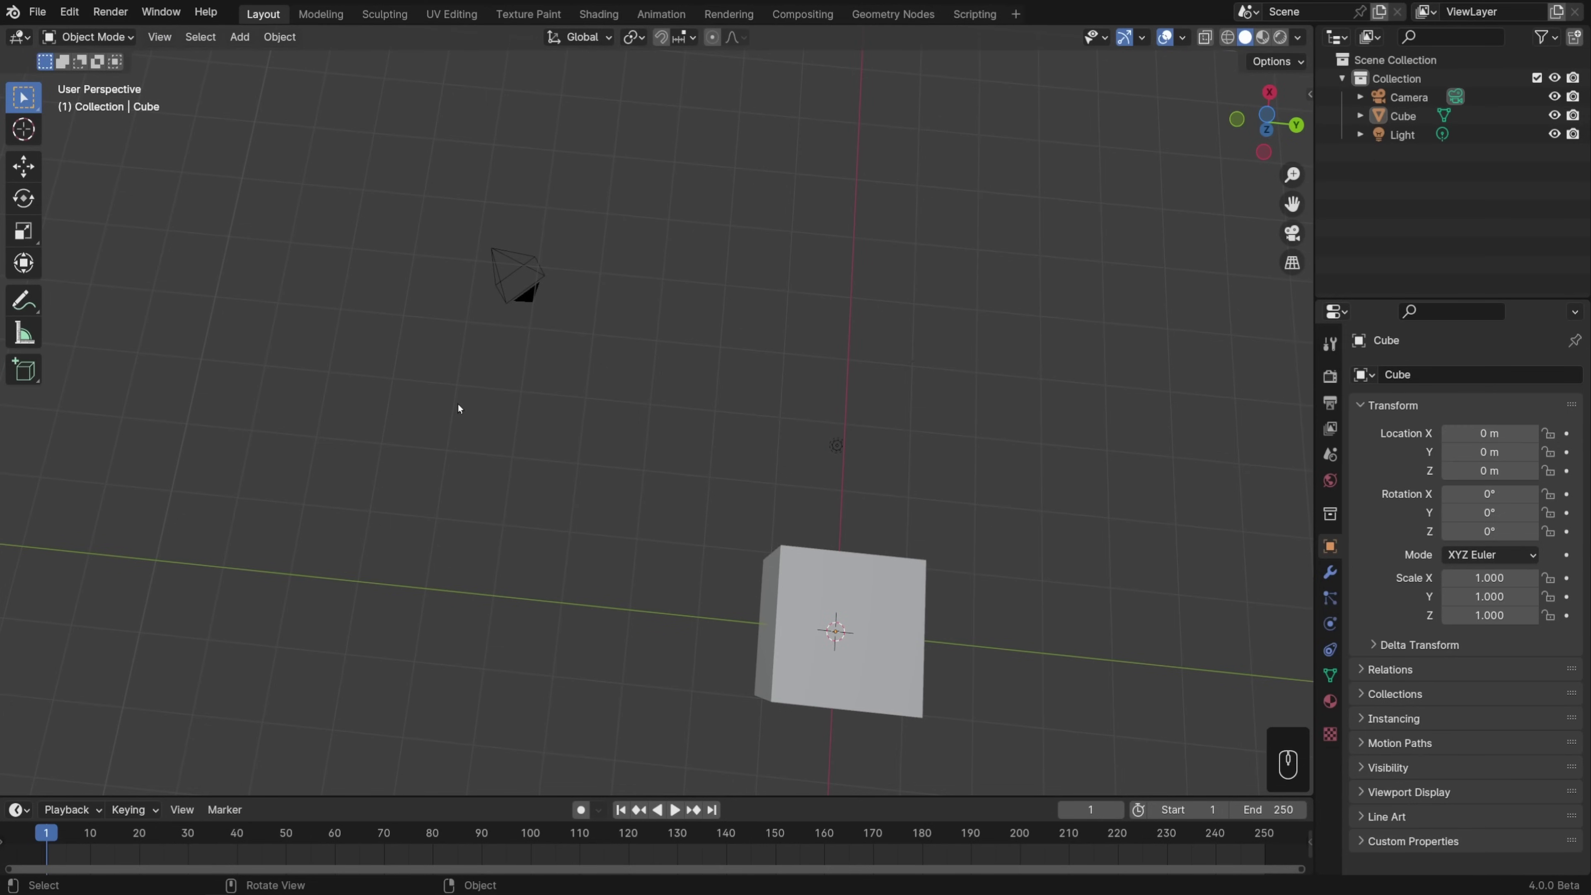
Step: Move the view away from the objects and fit the whole scene back in the viewport with Frame All
scroll(457, 409, down, 3)
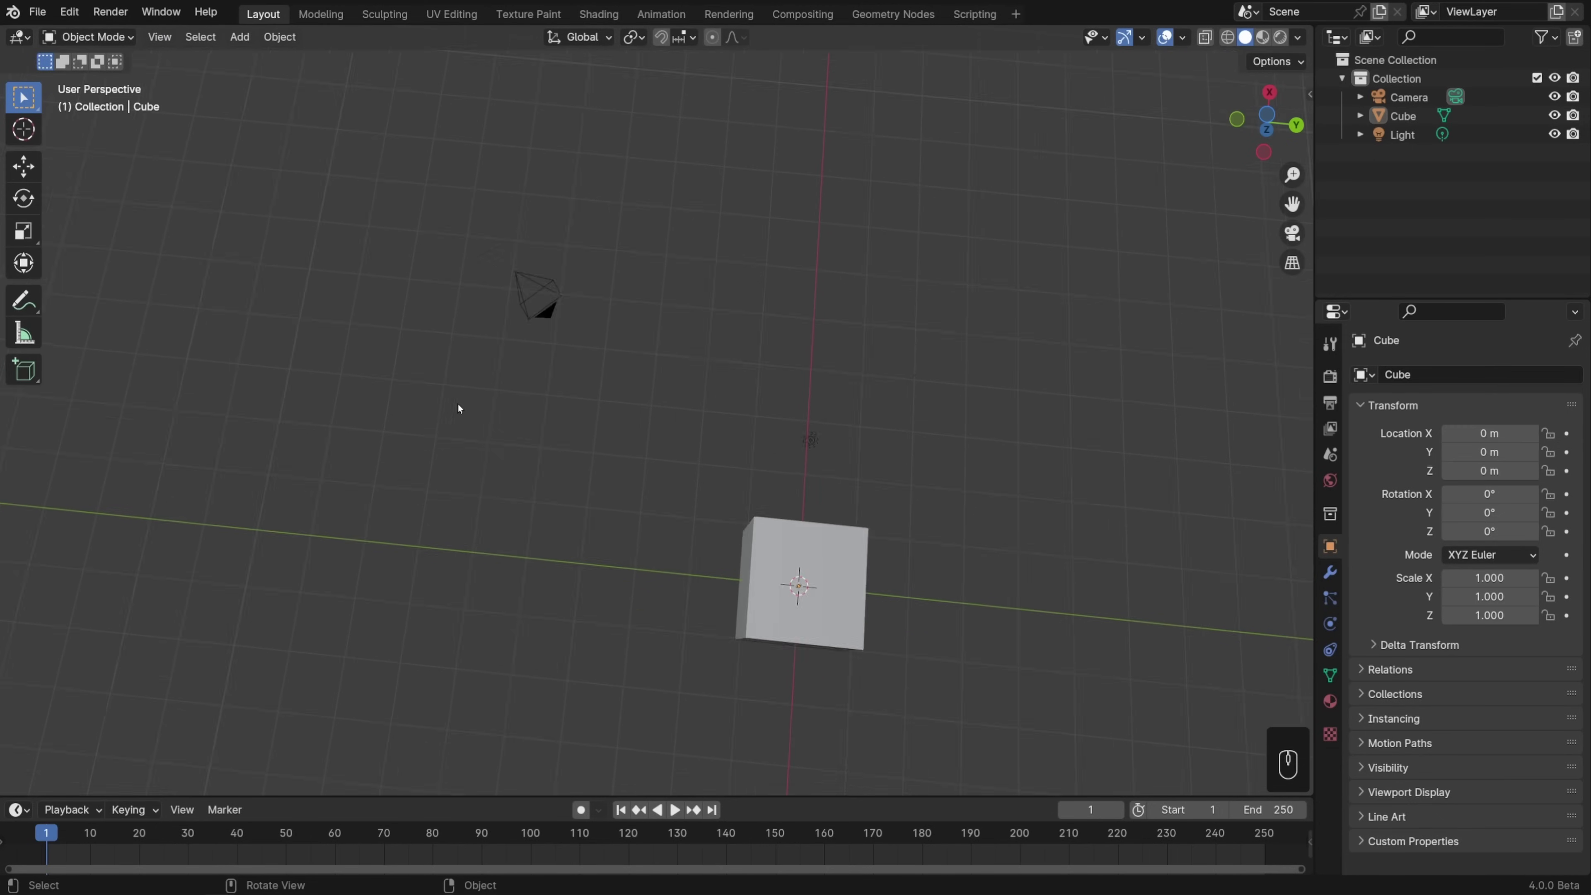
shift+middle_drag(457, 408, 860, 466)
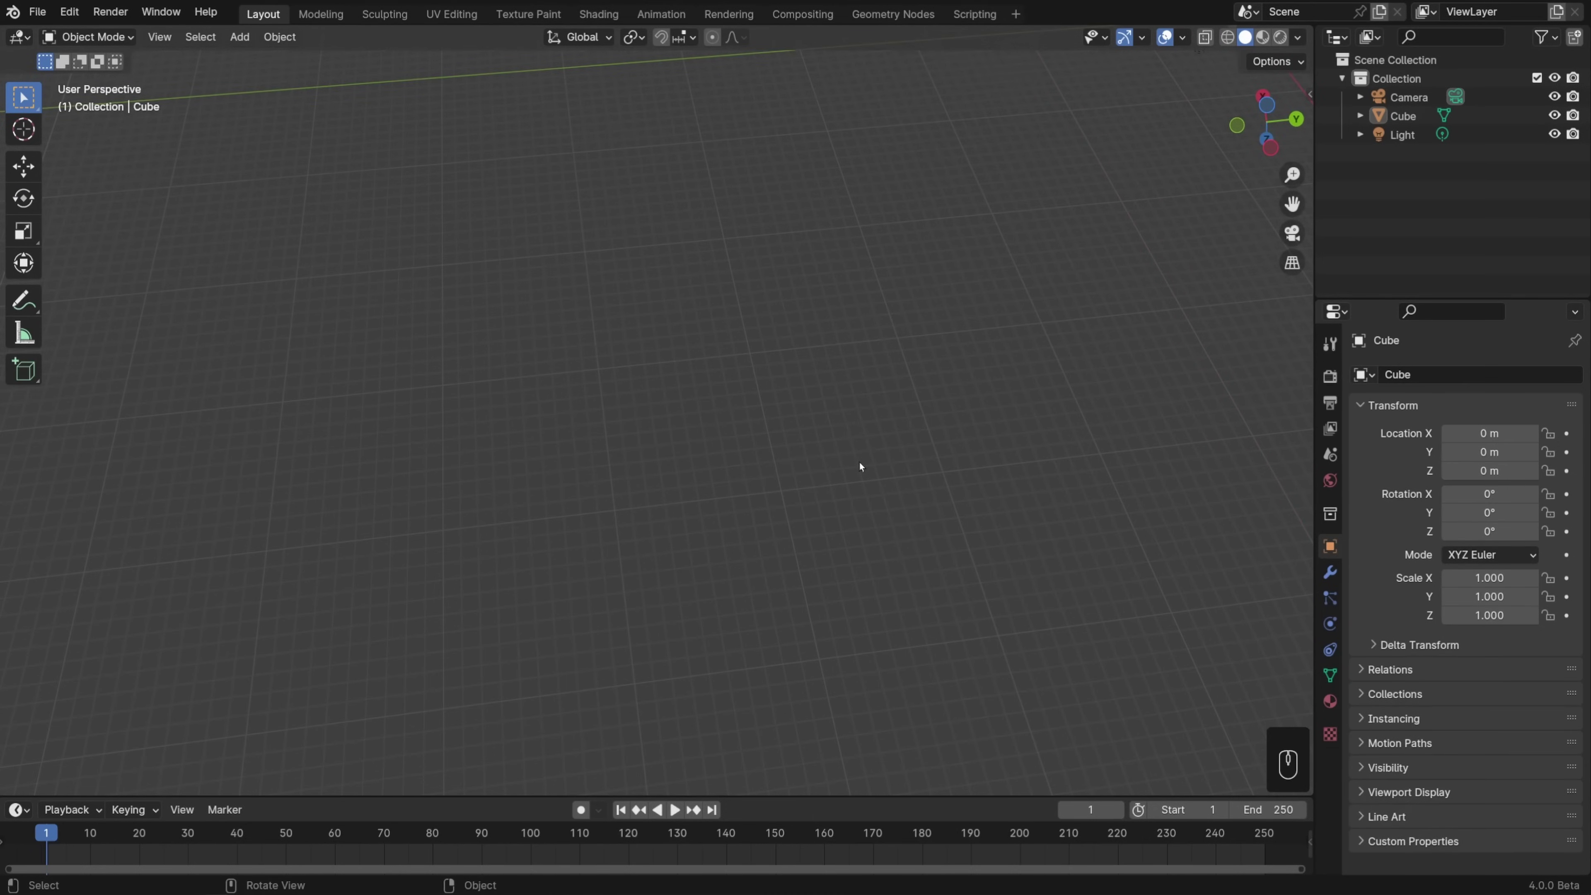
key(Home)
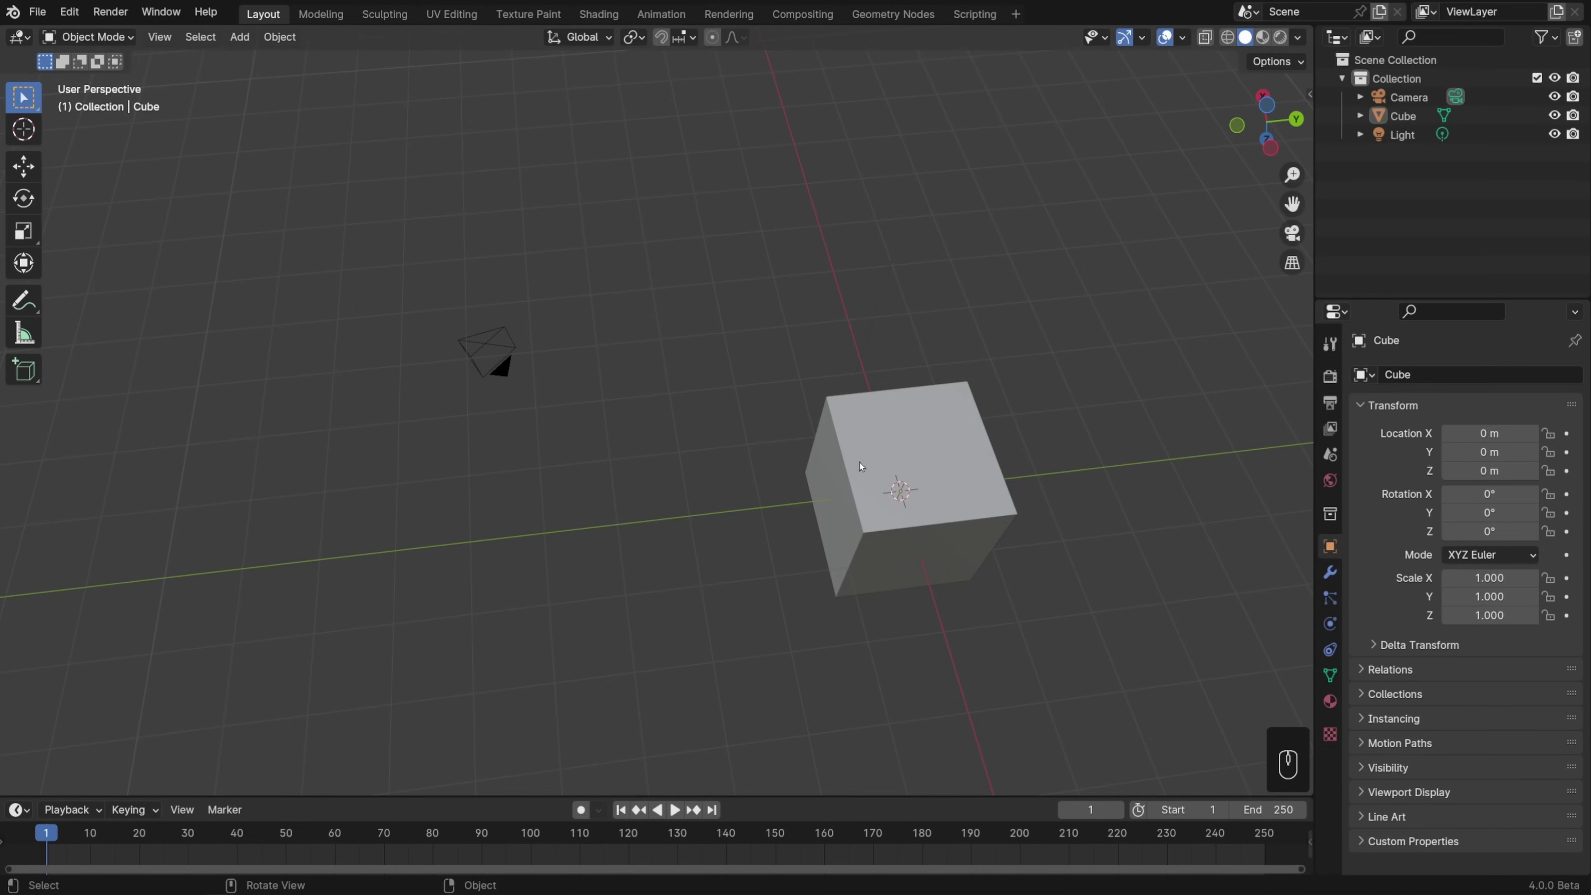
Step: Switch the viewport to the Front viewpoint, orbit out of it, and switch to the Right viewpoint
click(168, 39)
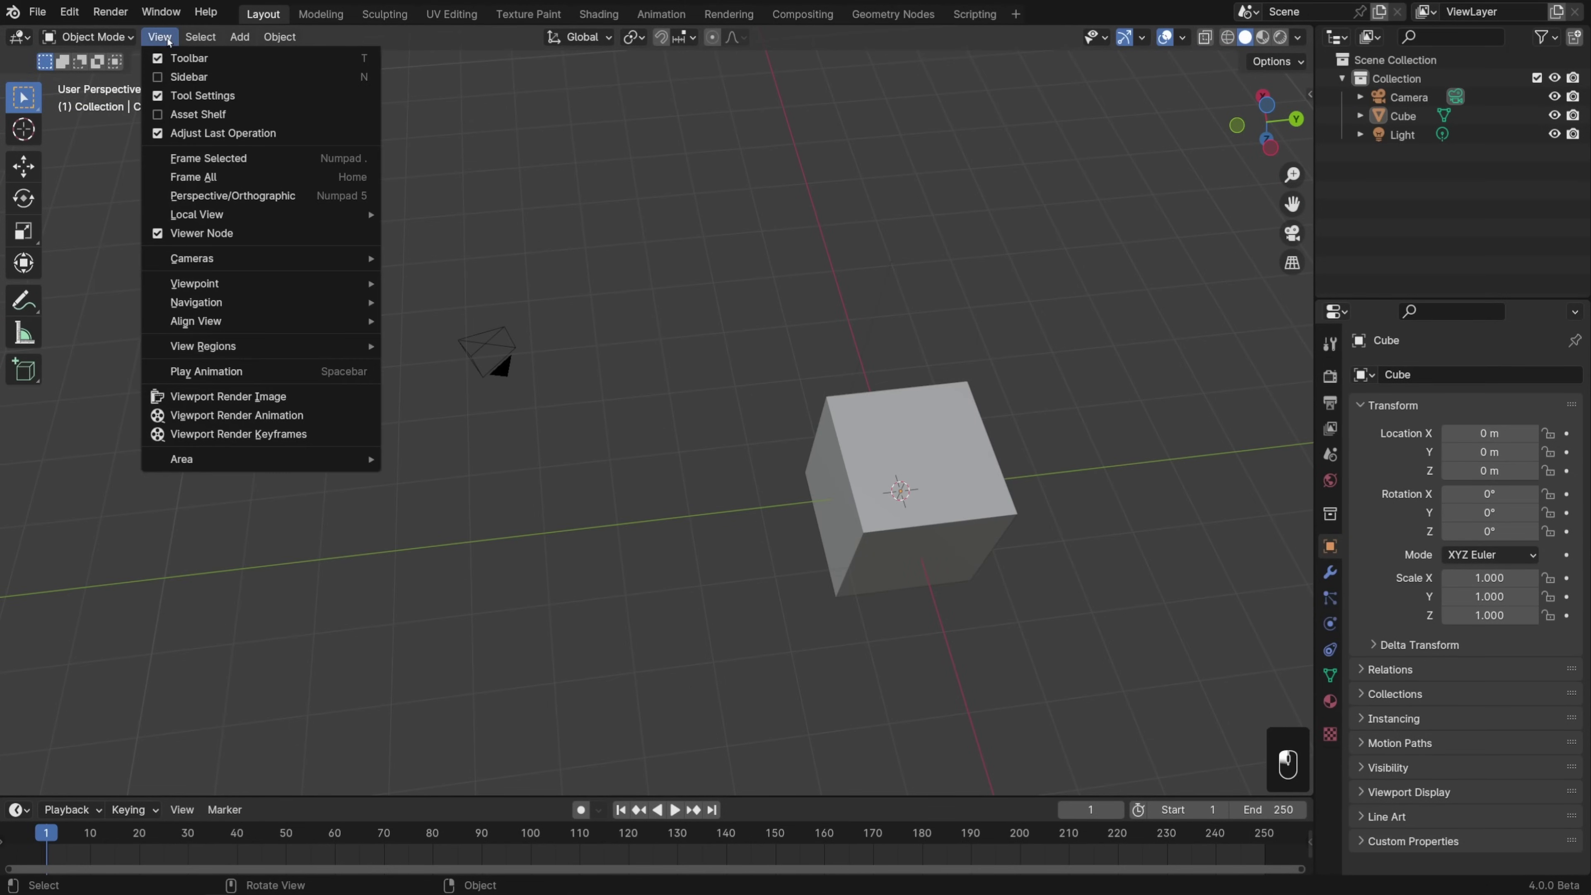
mouse_move(204, 292)
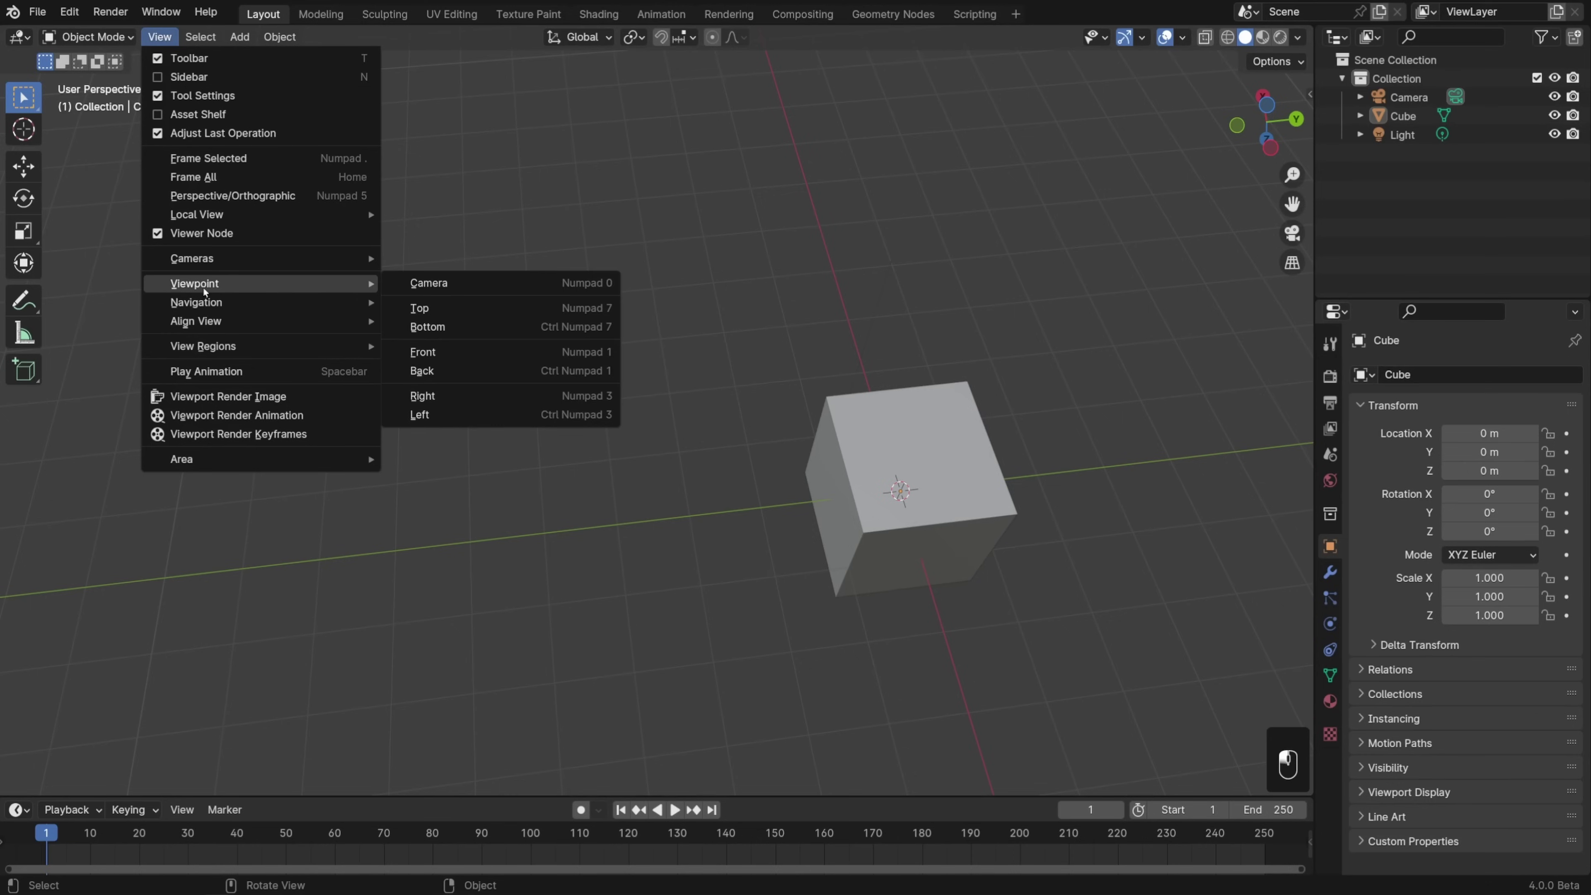
click(442, 353)
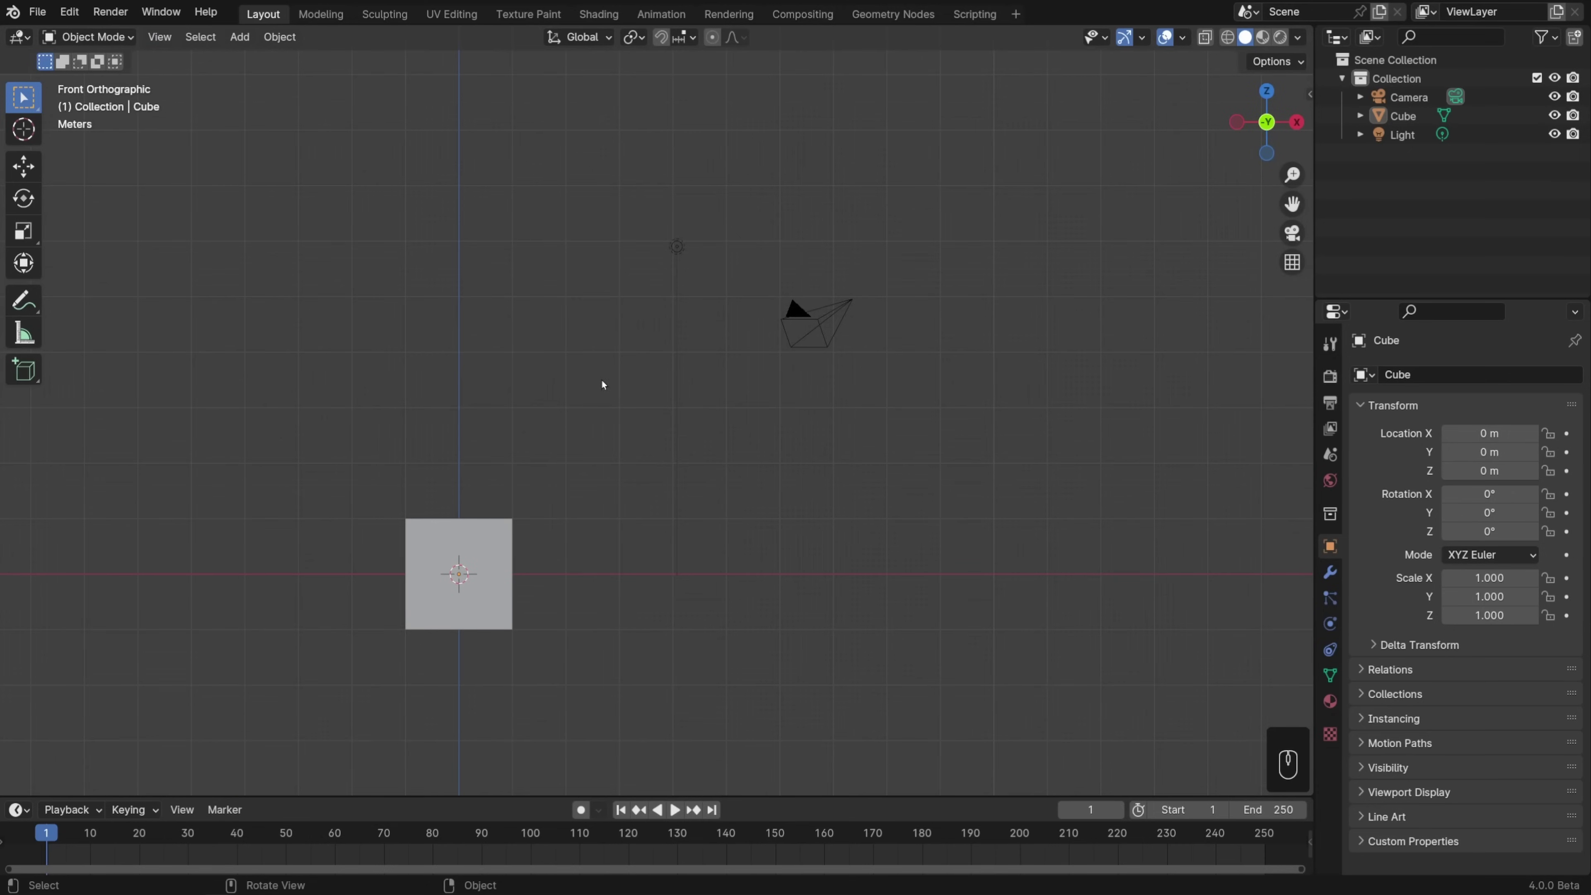
middle_drag(604, 380, 594, 394)
shift+middle_drag(594, 473, 820, 324)
click(160, 36)
mouse_move(207, 283)
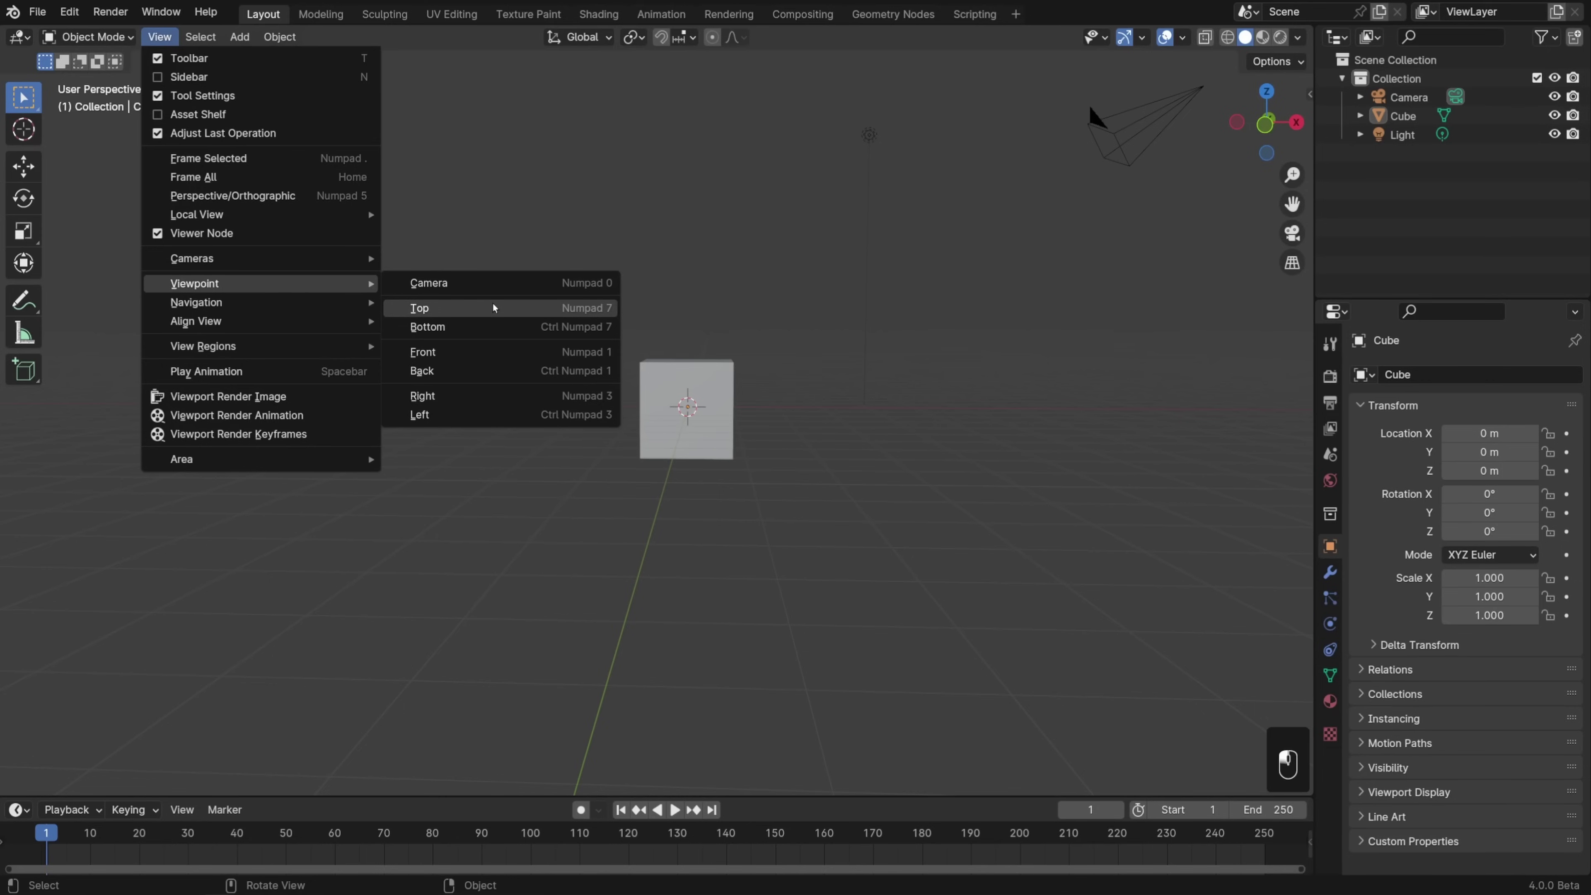
click(476, 394)
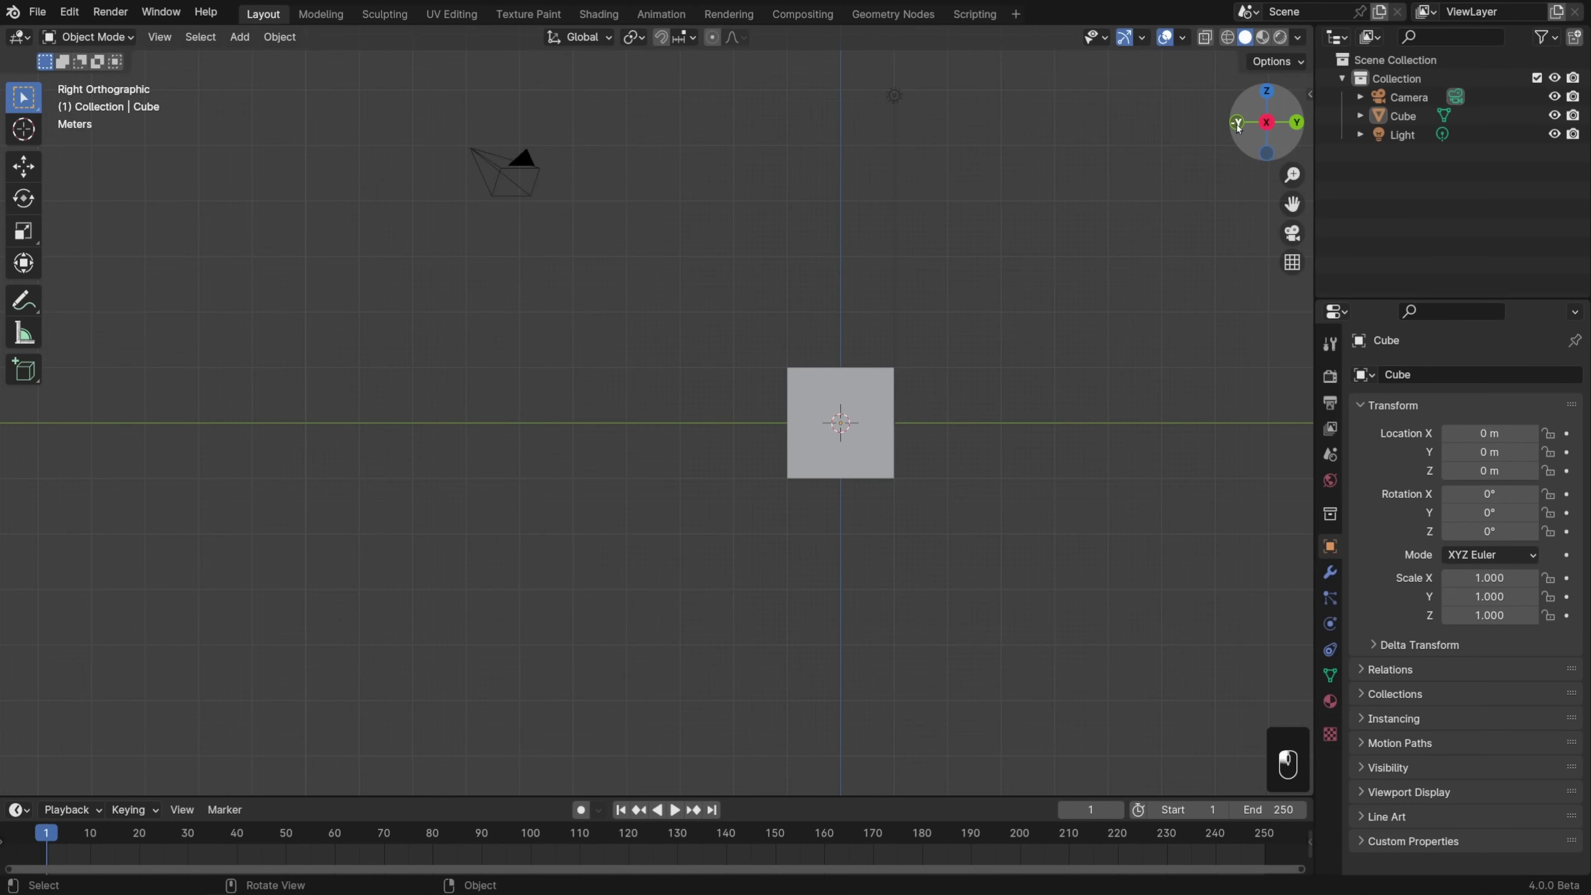
Step: Use the axis gizmo to look at the scene from the front, the right and the top
click(1237, 124)
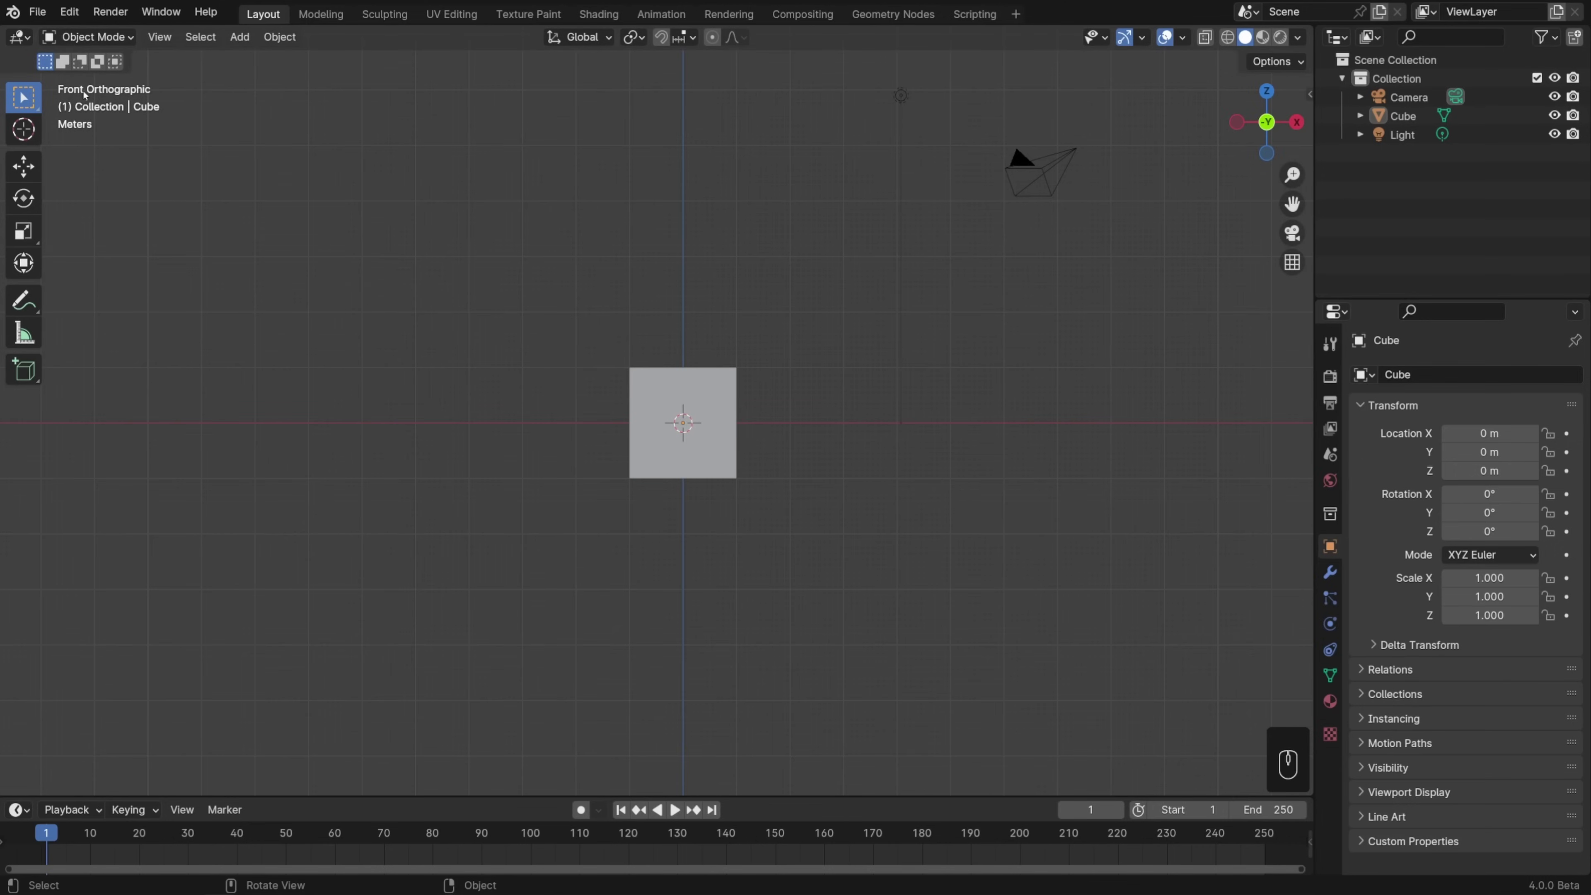
click(1297, 123)
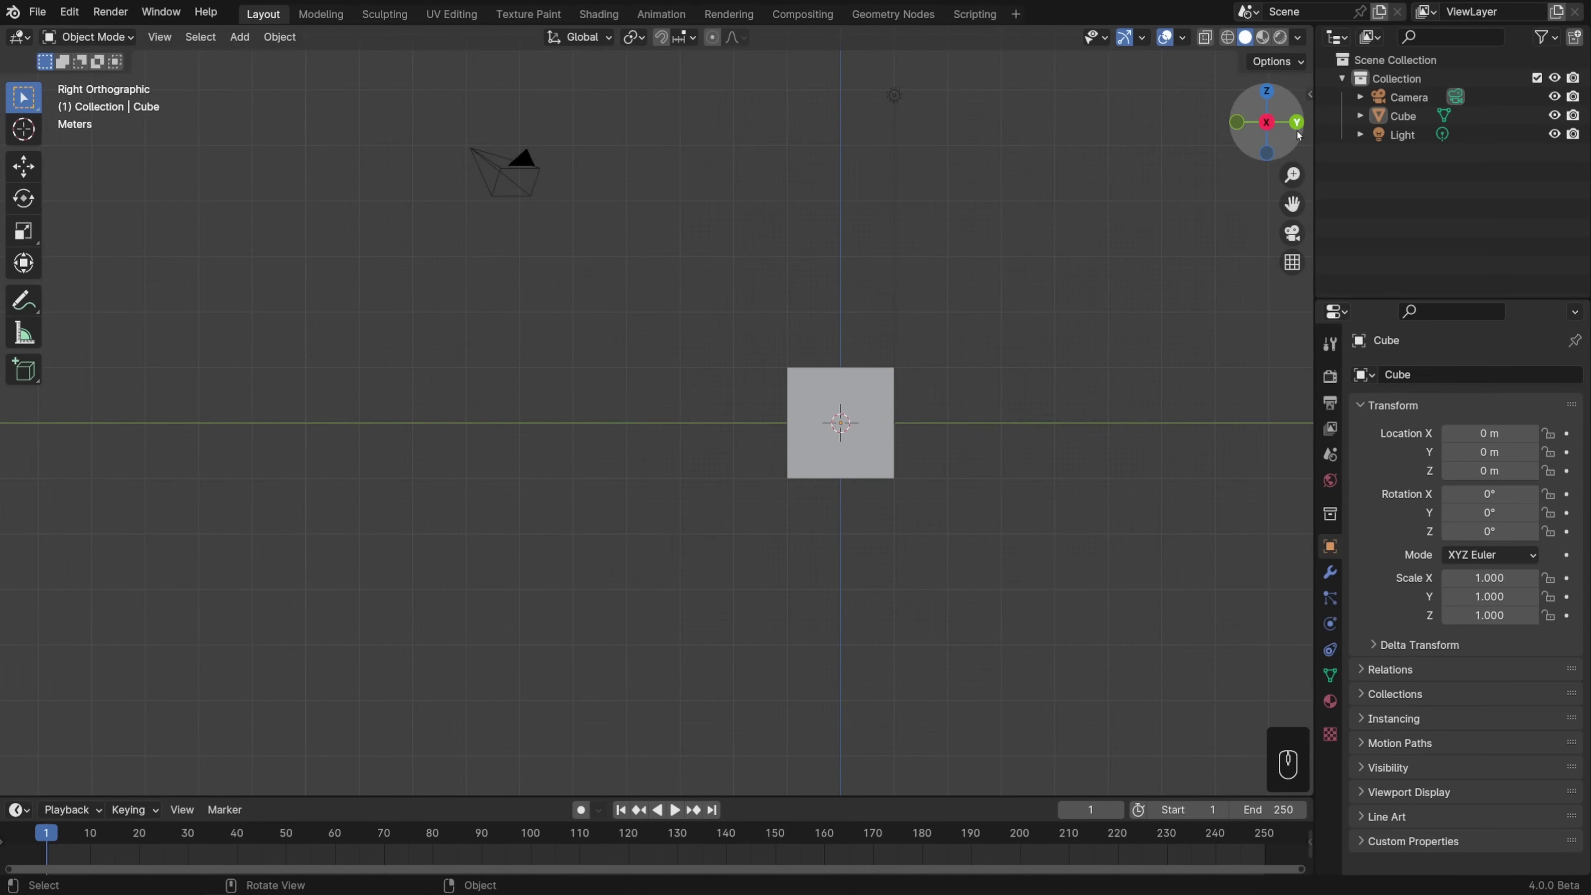
click(1265, 93)
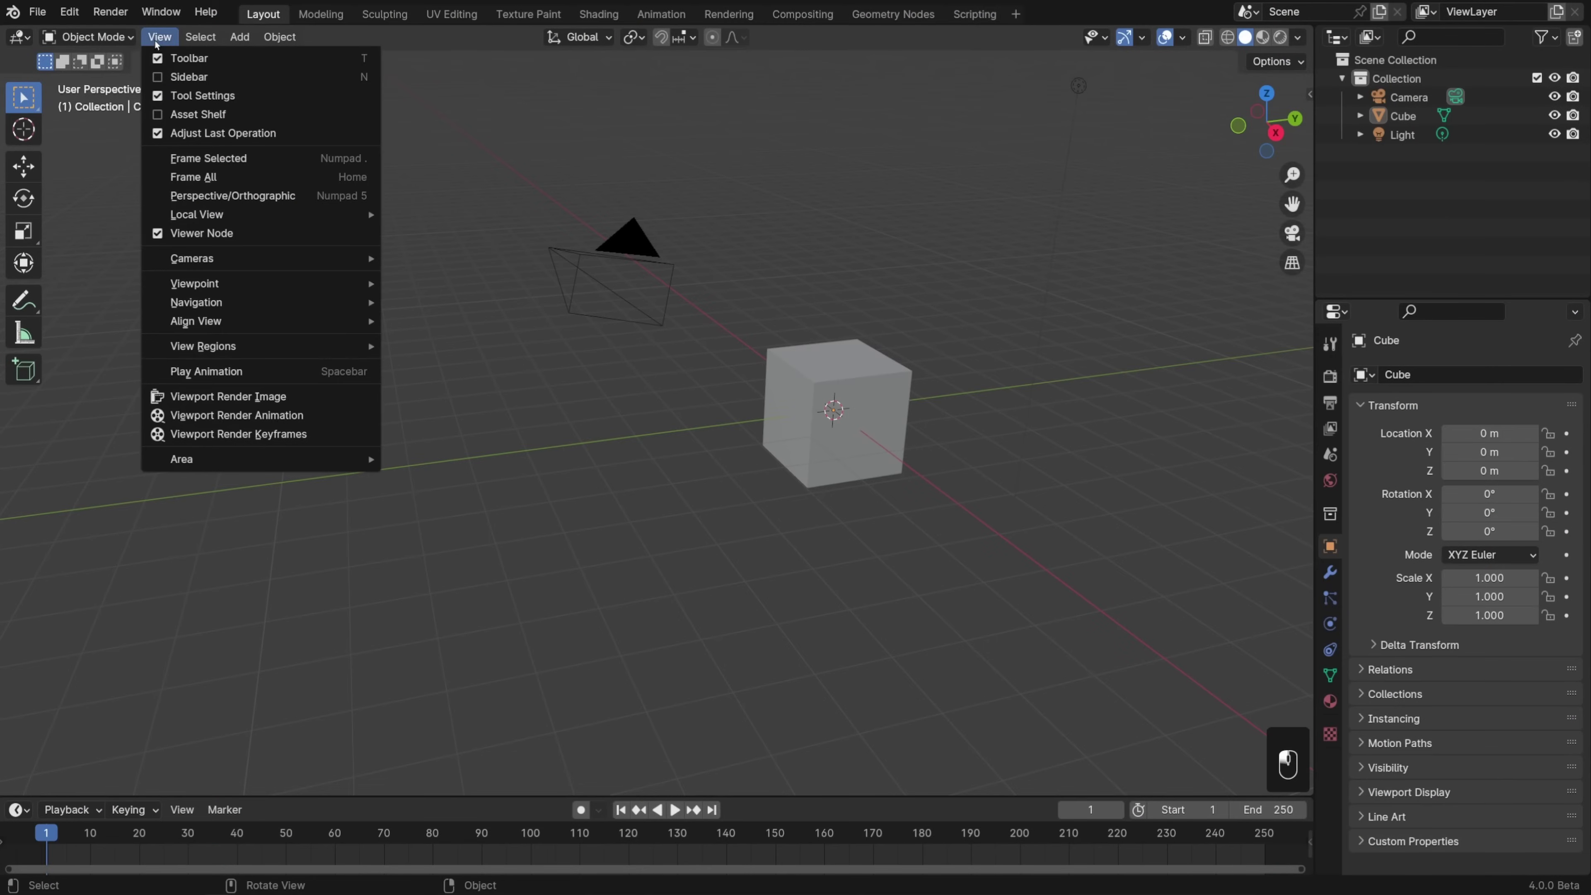
Step: Check the shortcuts of the viewpoint options and use them to switch to the front, right and top orthographic views
mouse_move(214, 286)
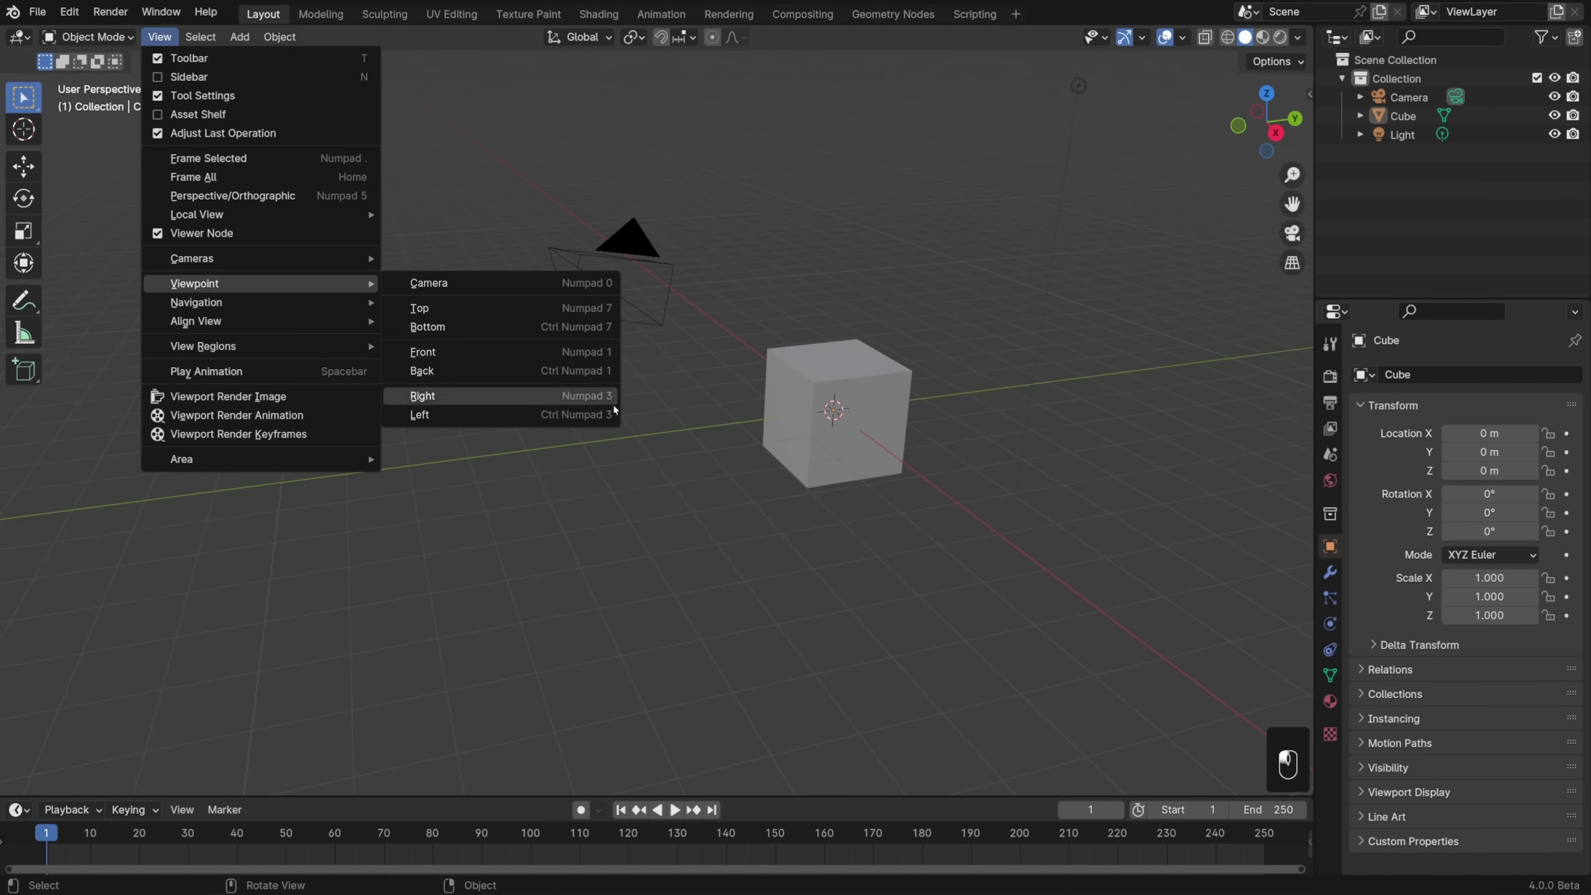
click(680, 369)
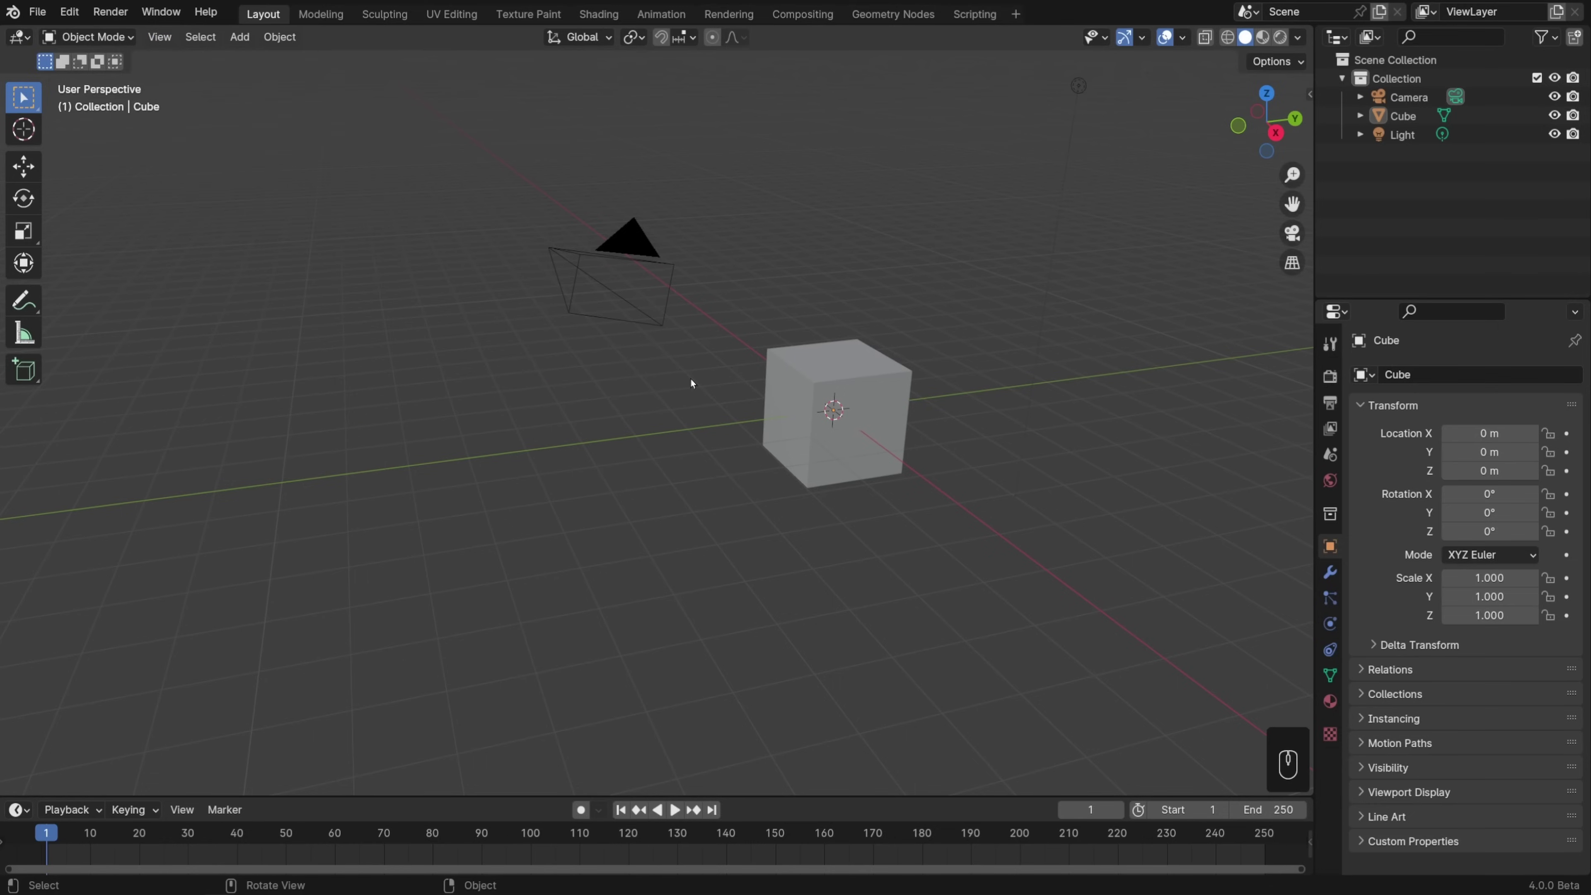
key(KP_1)
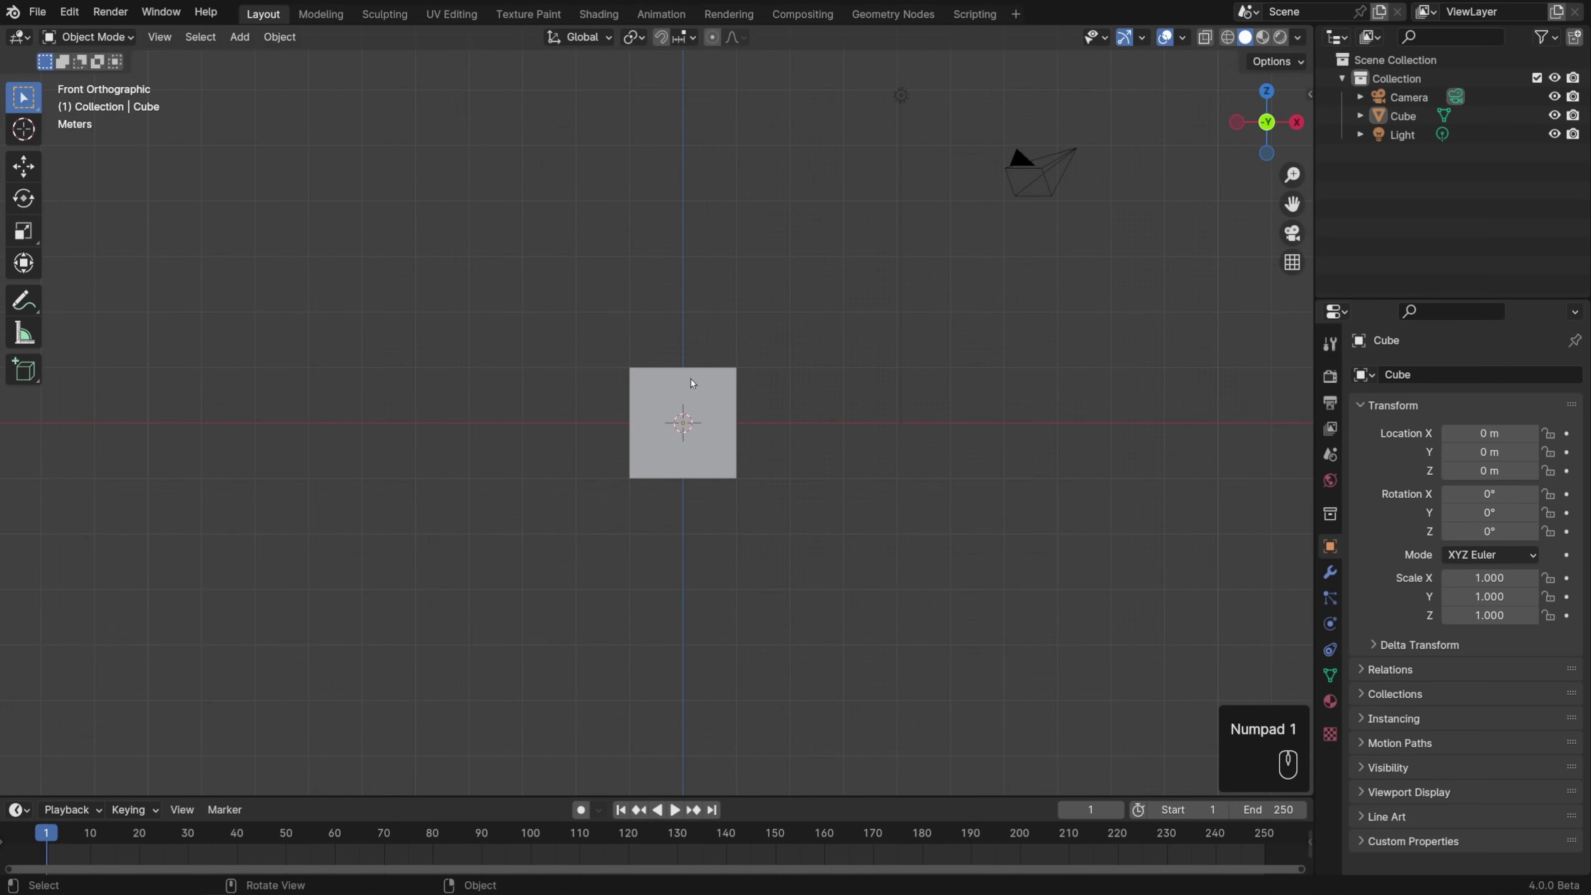
key(KP_3)
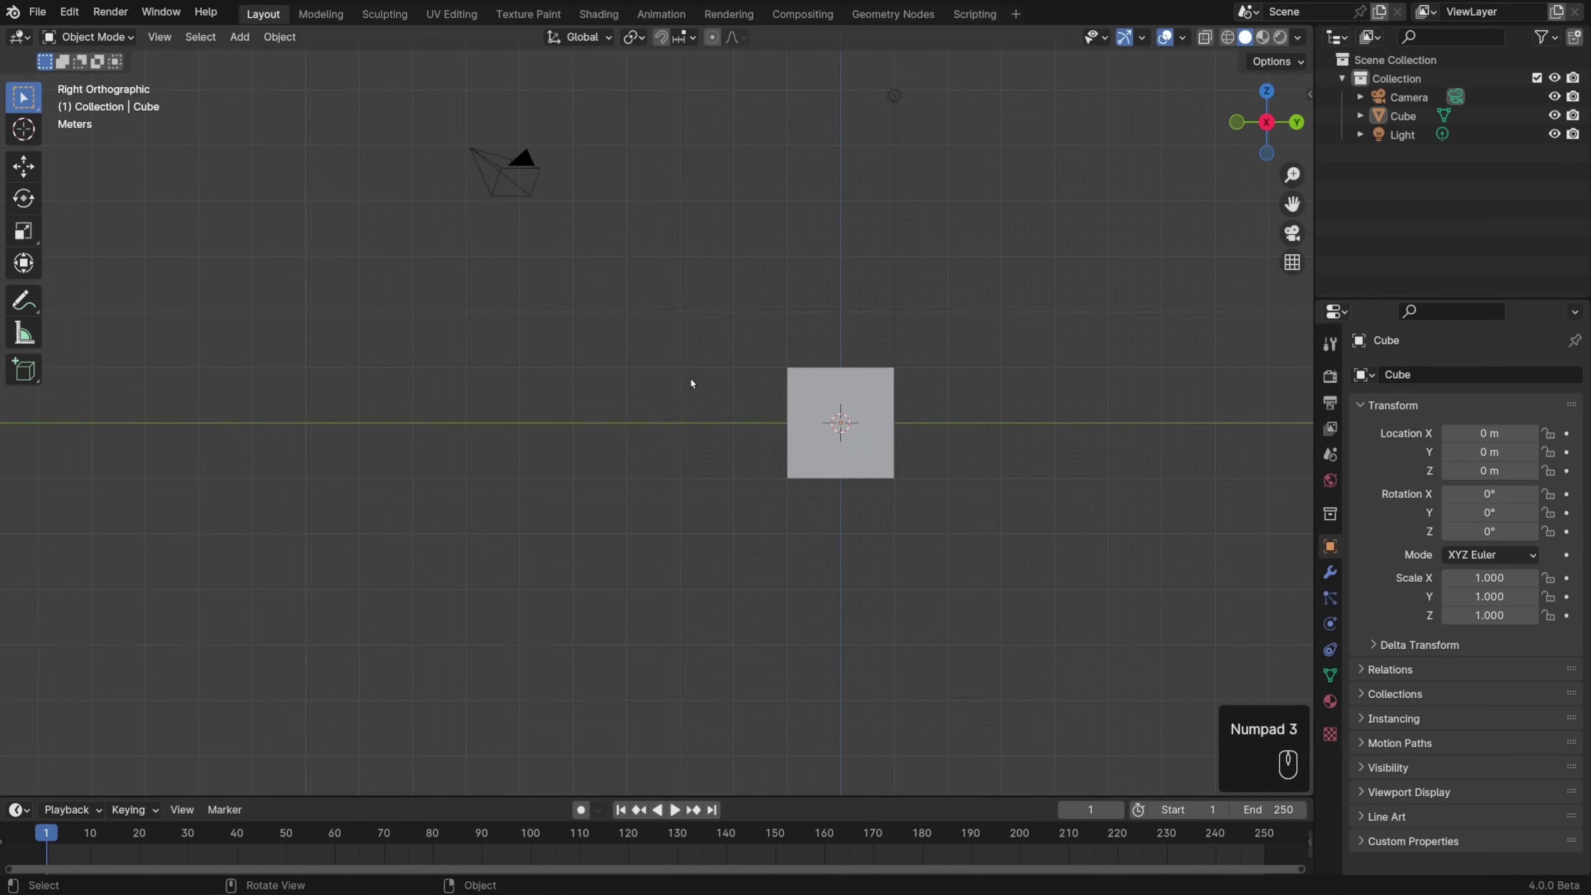
key(KP_7)
shift+middle_drag(816, 256, 781, 464)
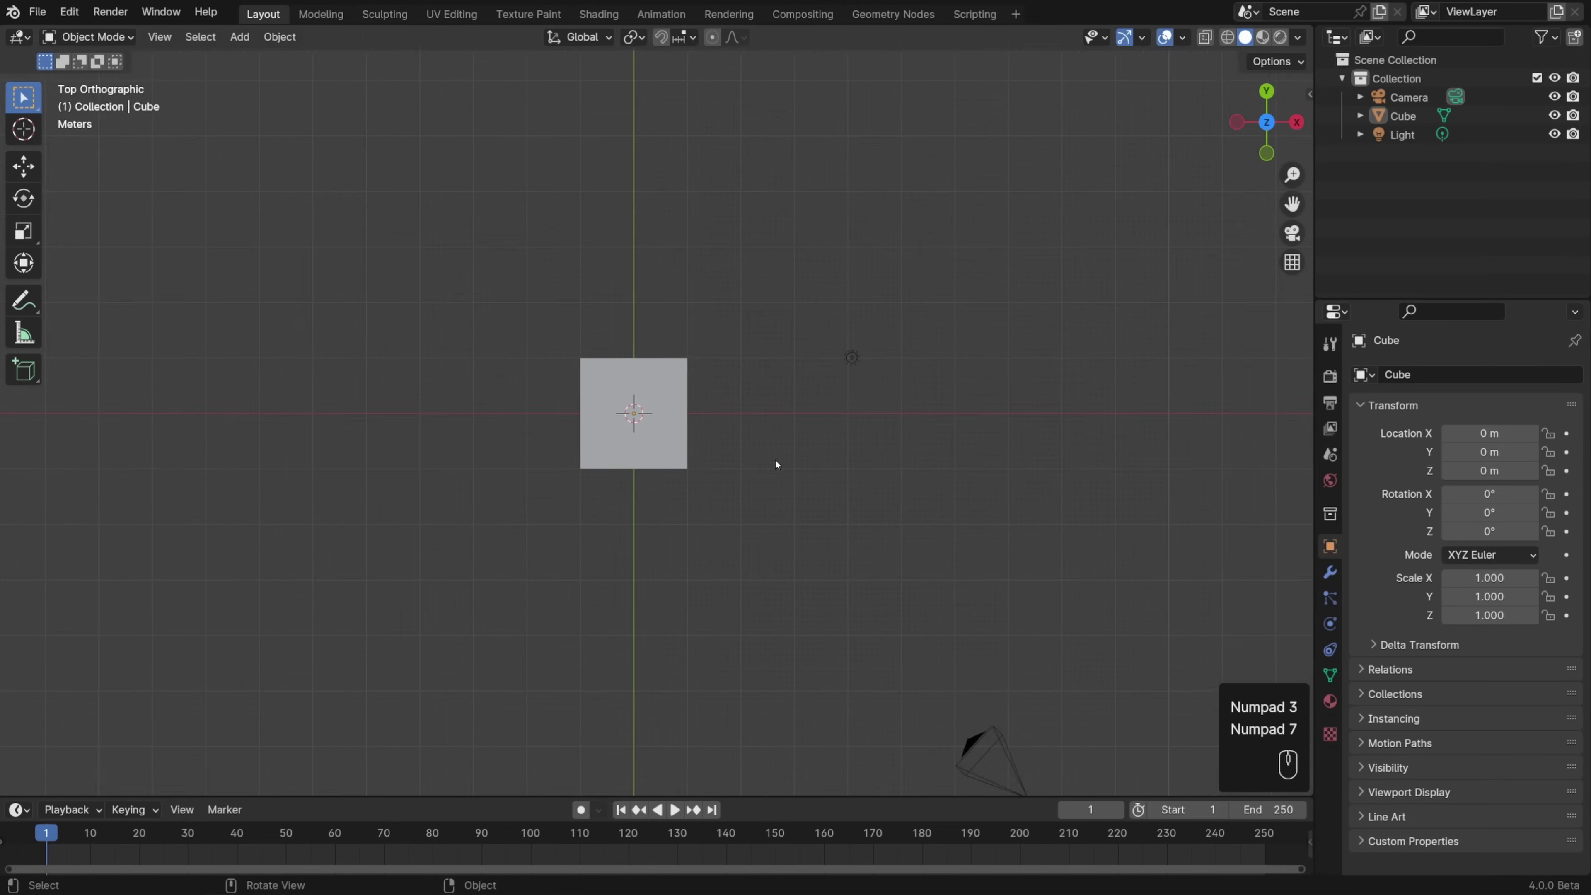
scroll(781, 464, up, 1)
Step: Toggle between the active camera's view and the top orthographic view
key(KP_0)
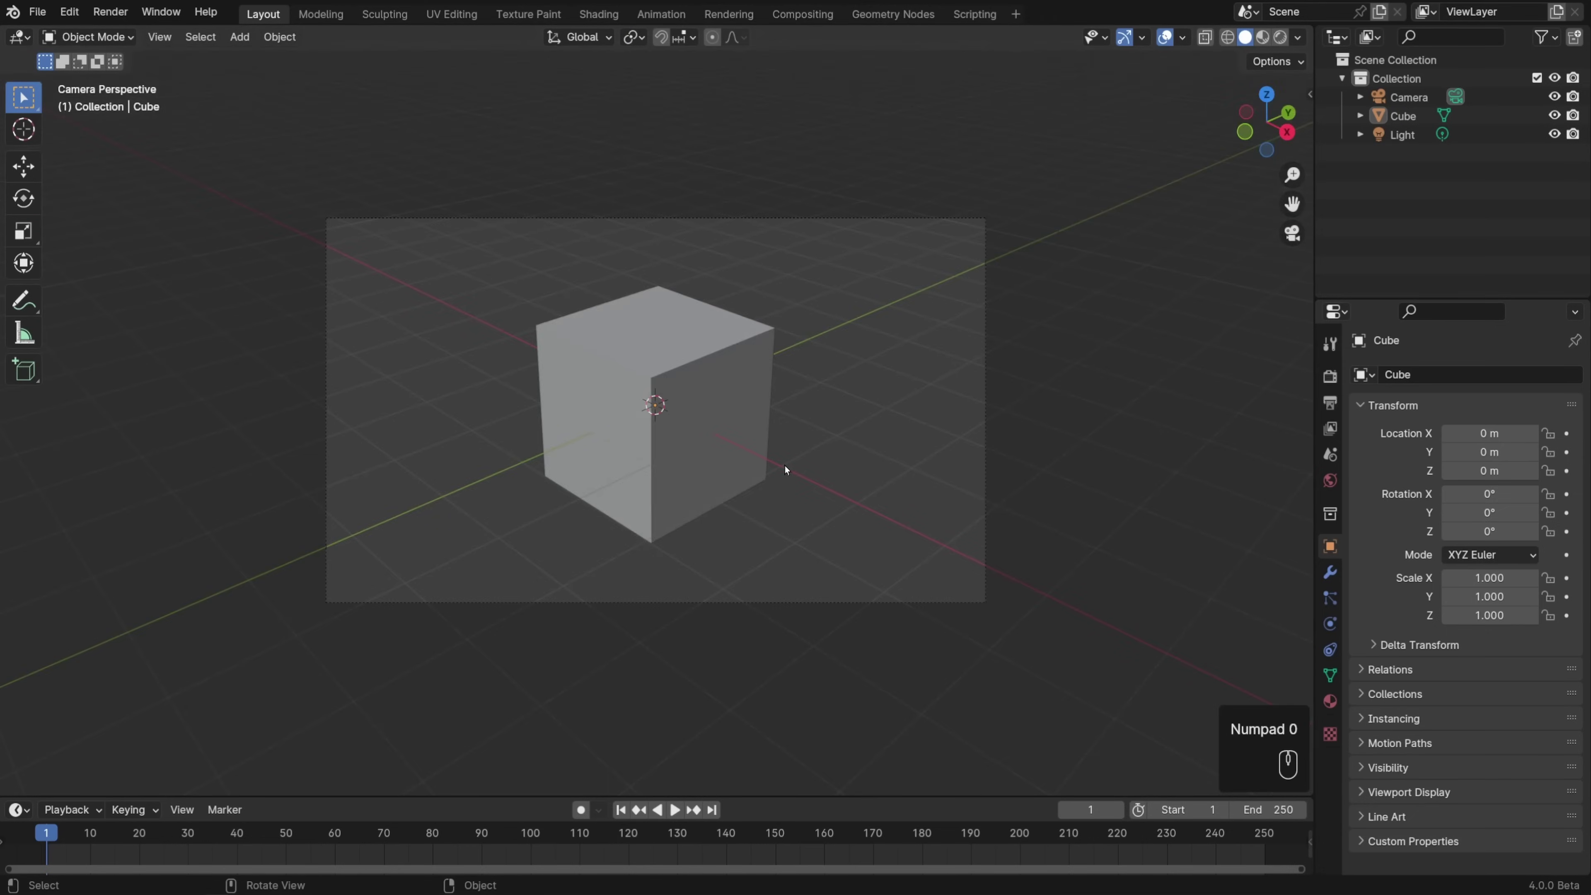
key(KP_0)
key(KP_0)
key(KP_0)
Step: Select the cube and zoom the top view onto it with Frame Selected
key(KP_Decimal)
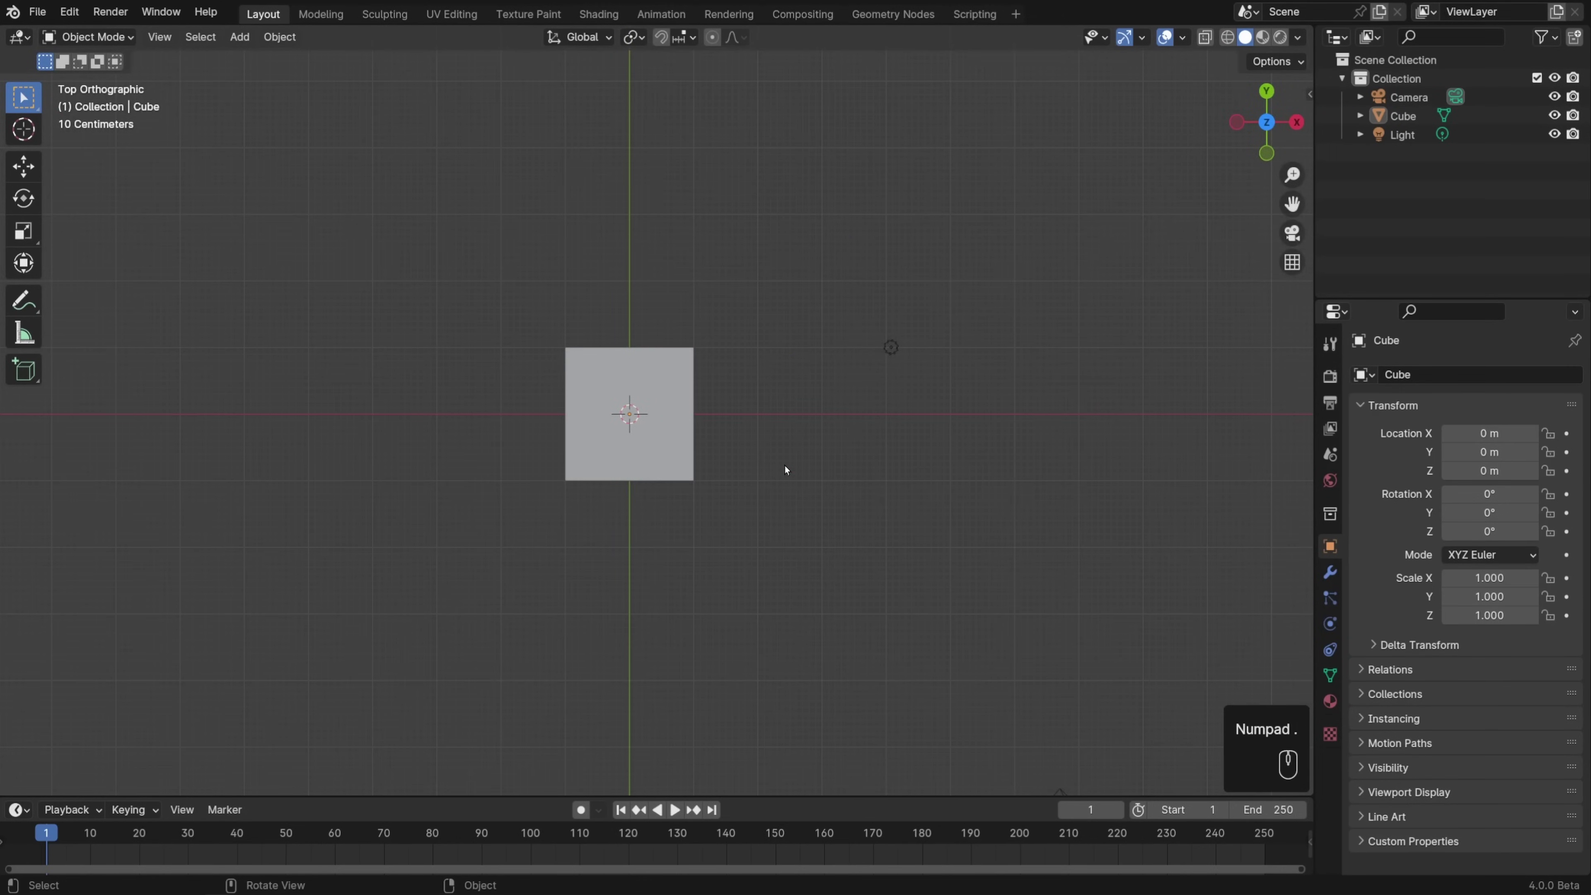
click(724, 461)
key(KP_Decimal)
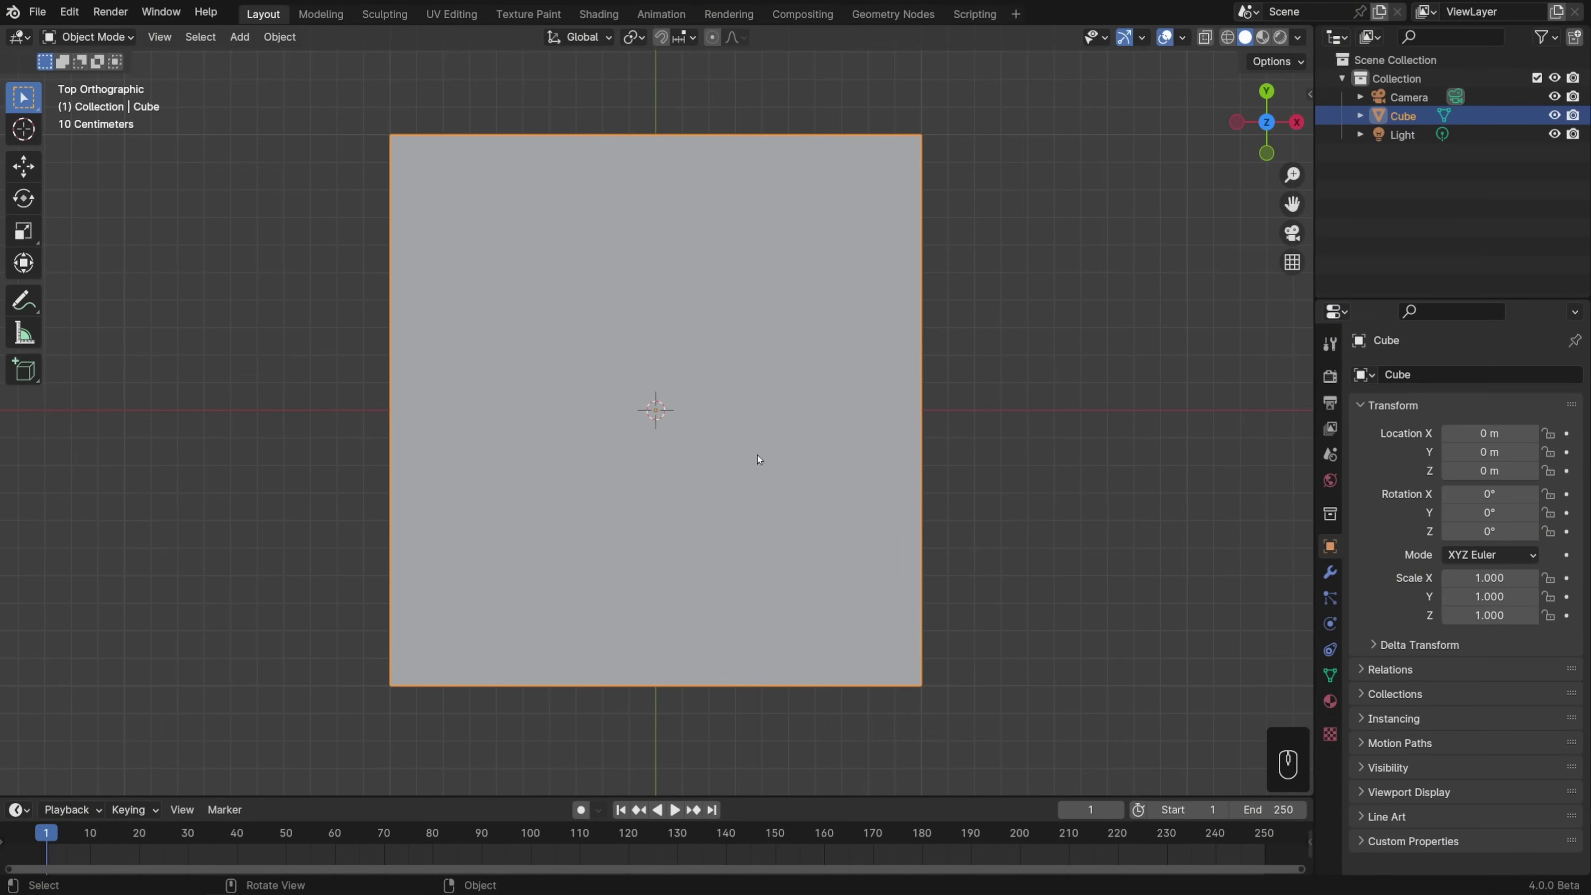
Step: Use the View pie menu to switch to the left view and frame the selected cube with View Selected
key(grave)
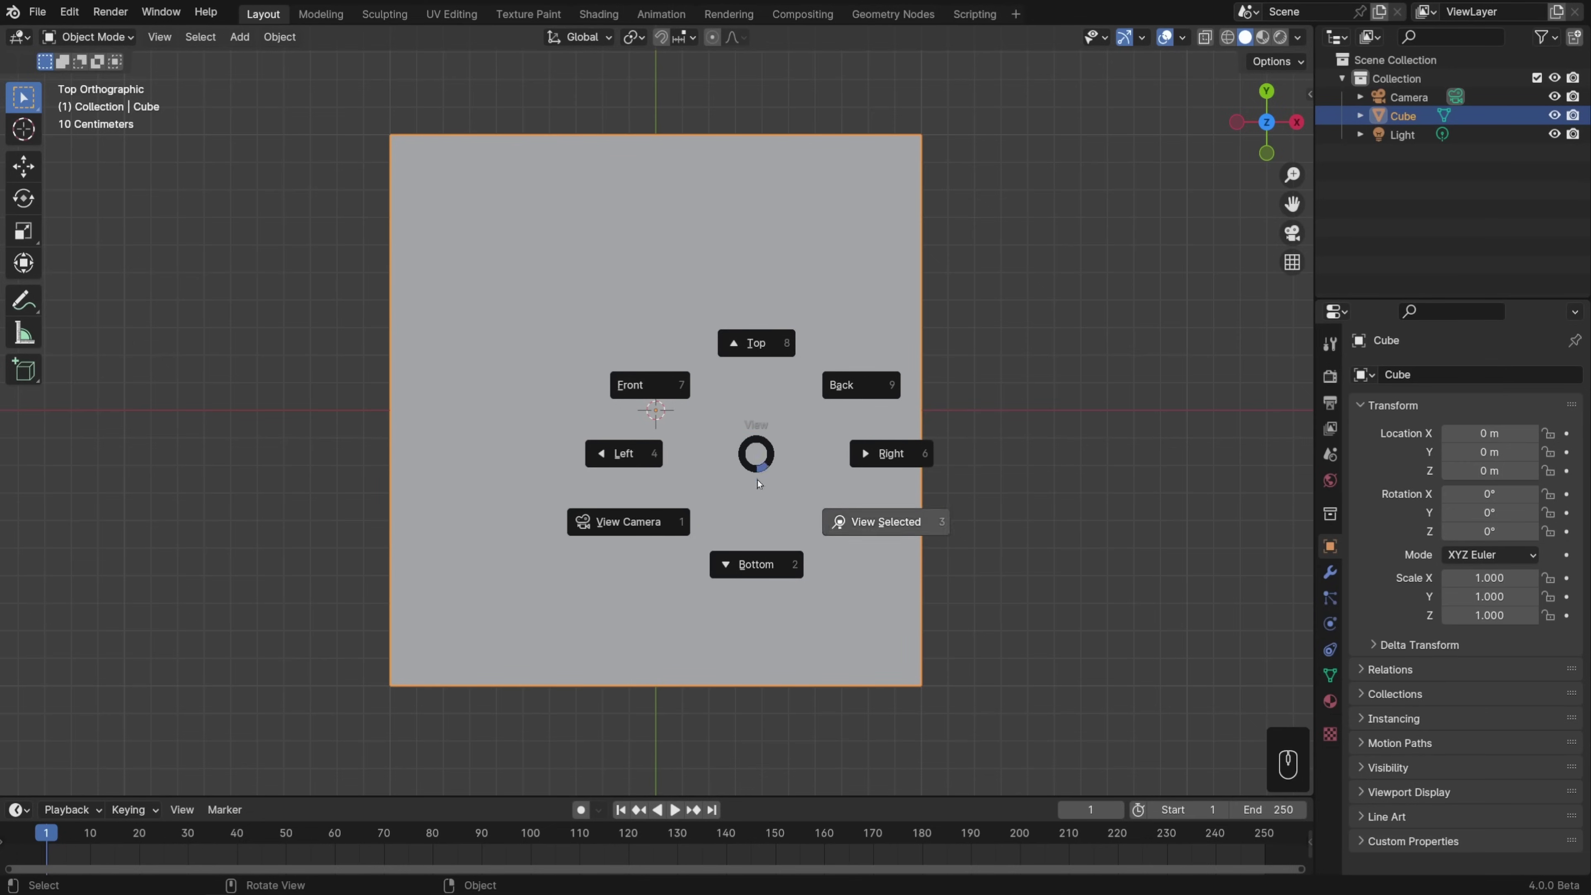
click(637, 453)
key(grave)
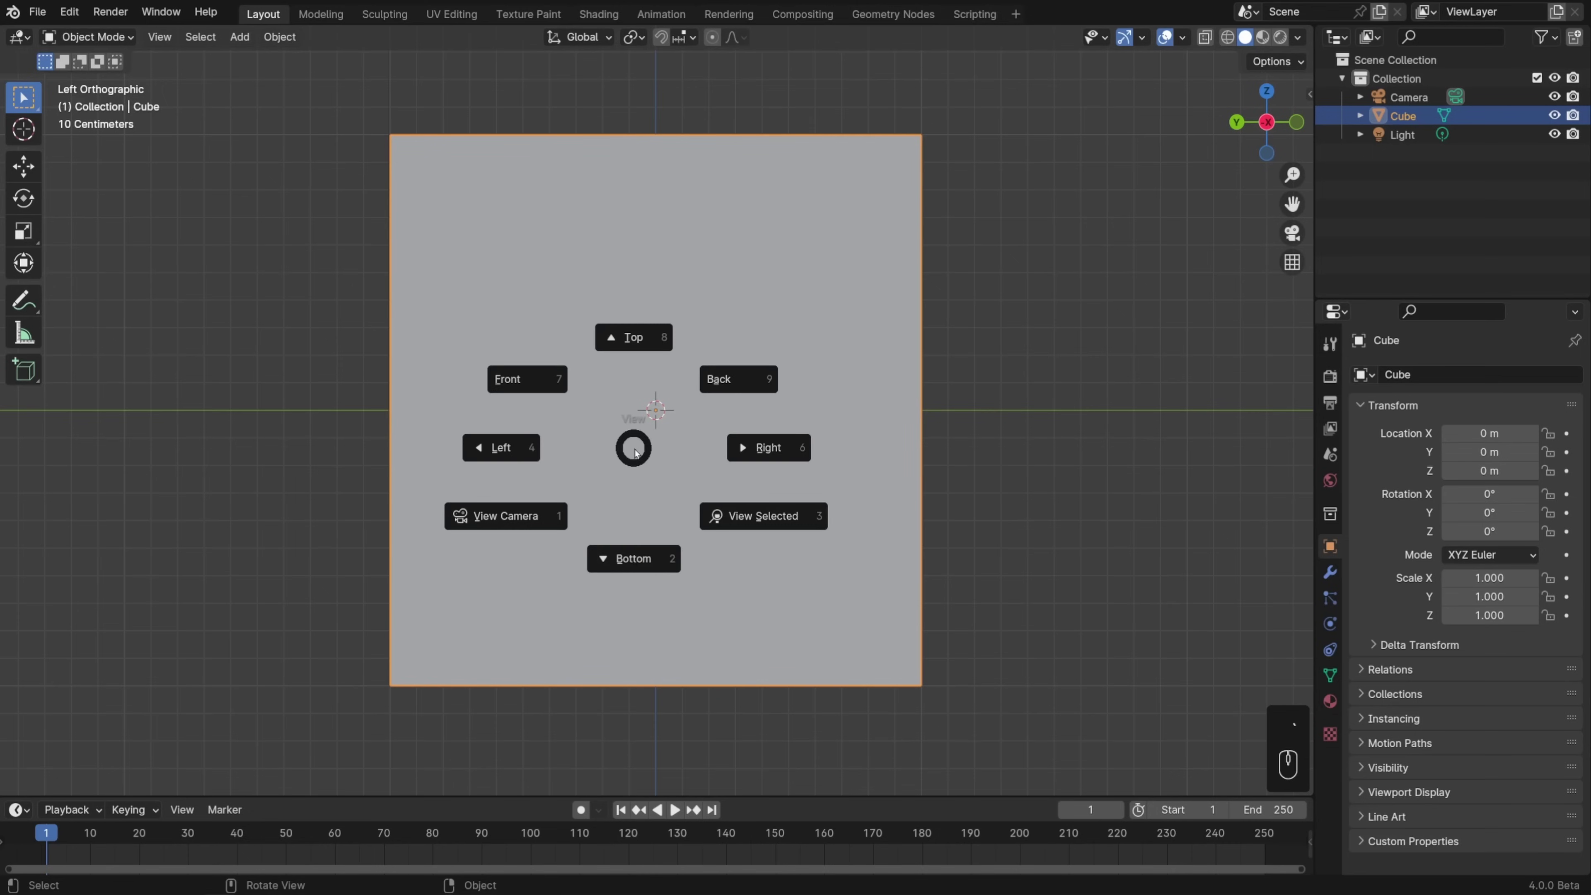
click(756, 515)
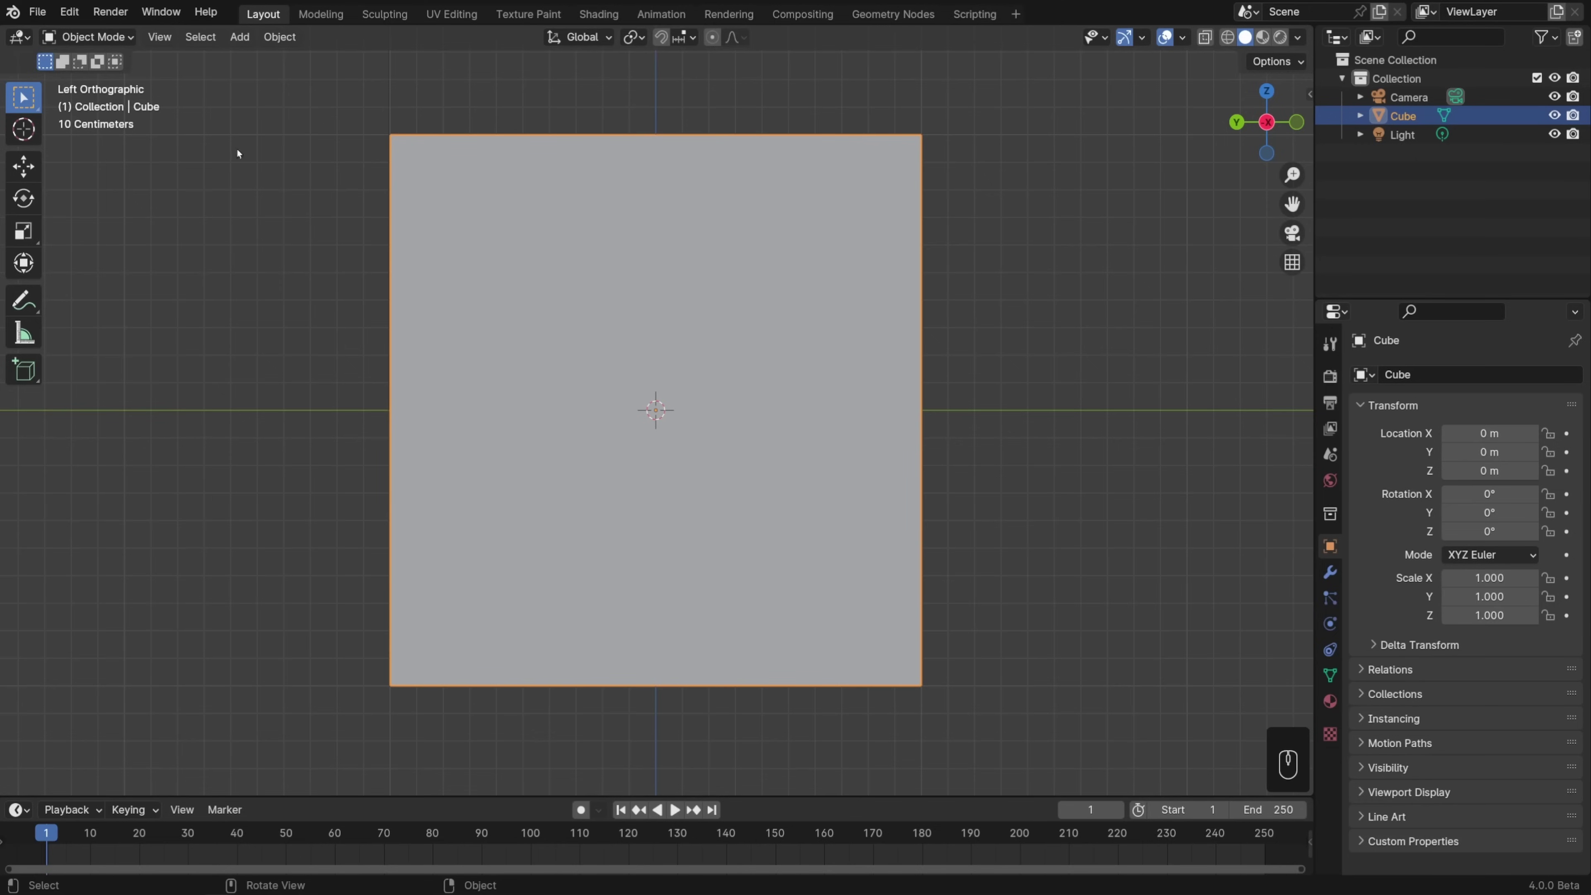
Step: Enable Emulate Numpad in the input preferences and move the preferences window out of the viewport's way
click(68, 12)
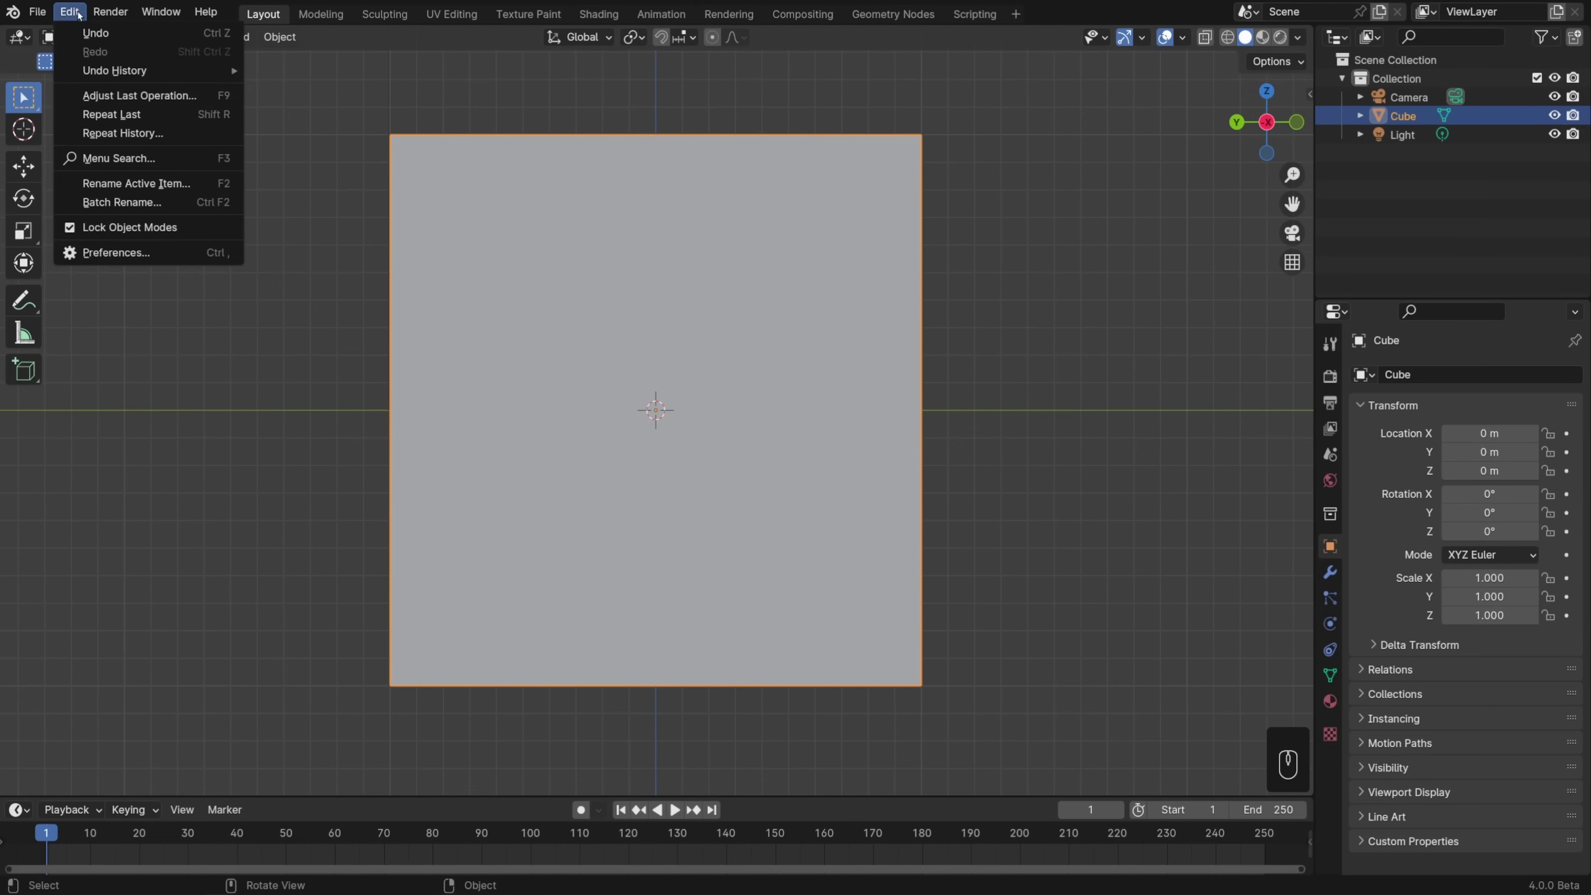
click(118, 255)
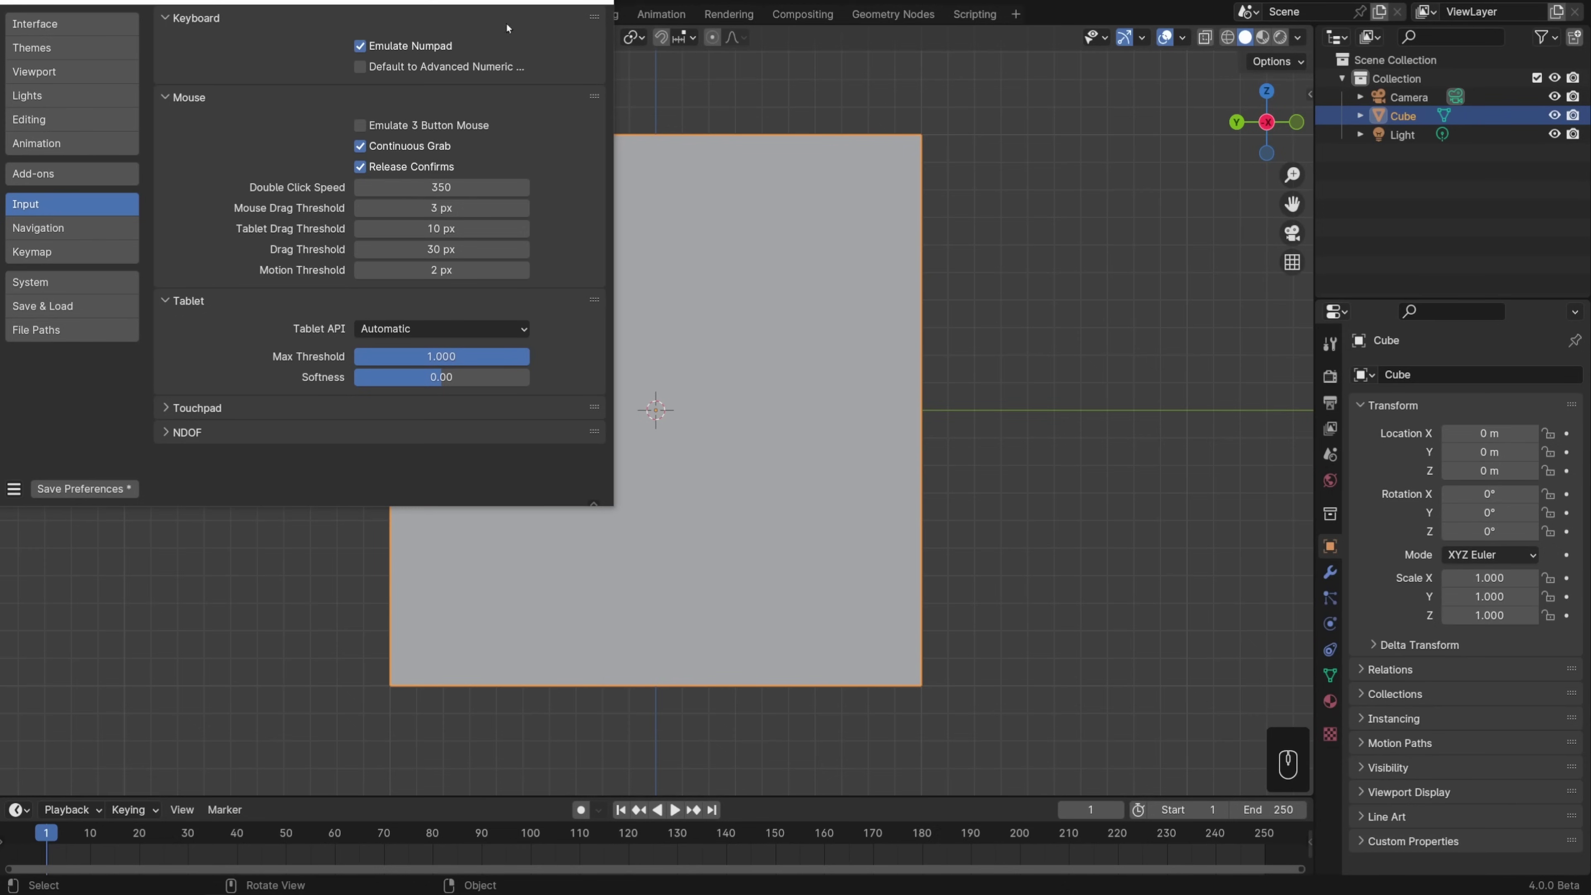
drag(446, 1, 943, 97)
click(1104, 103)
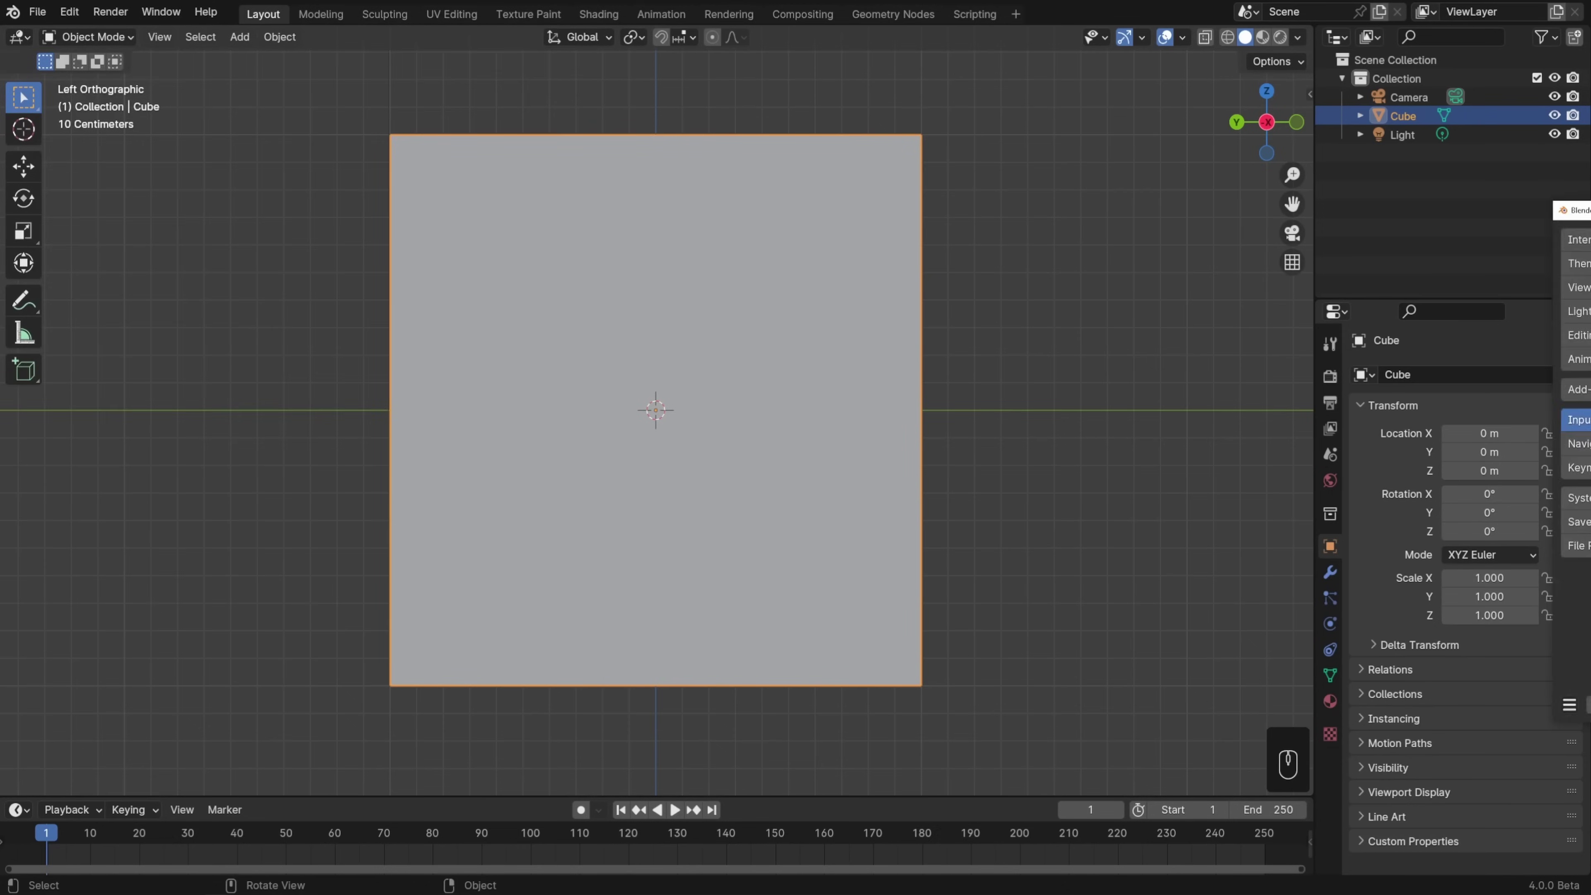
Step: Use the numpad emulation to view the cube from the front, the right and the top
key(KP_1)
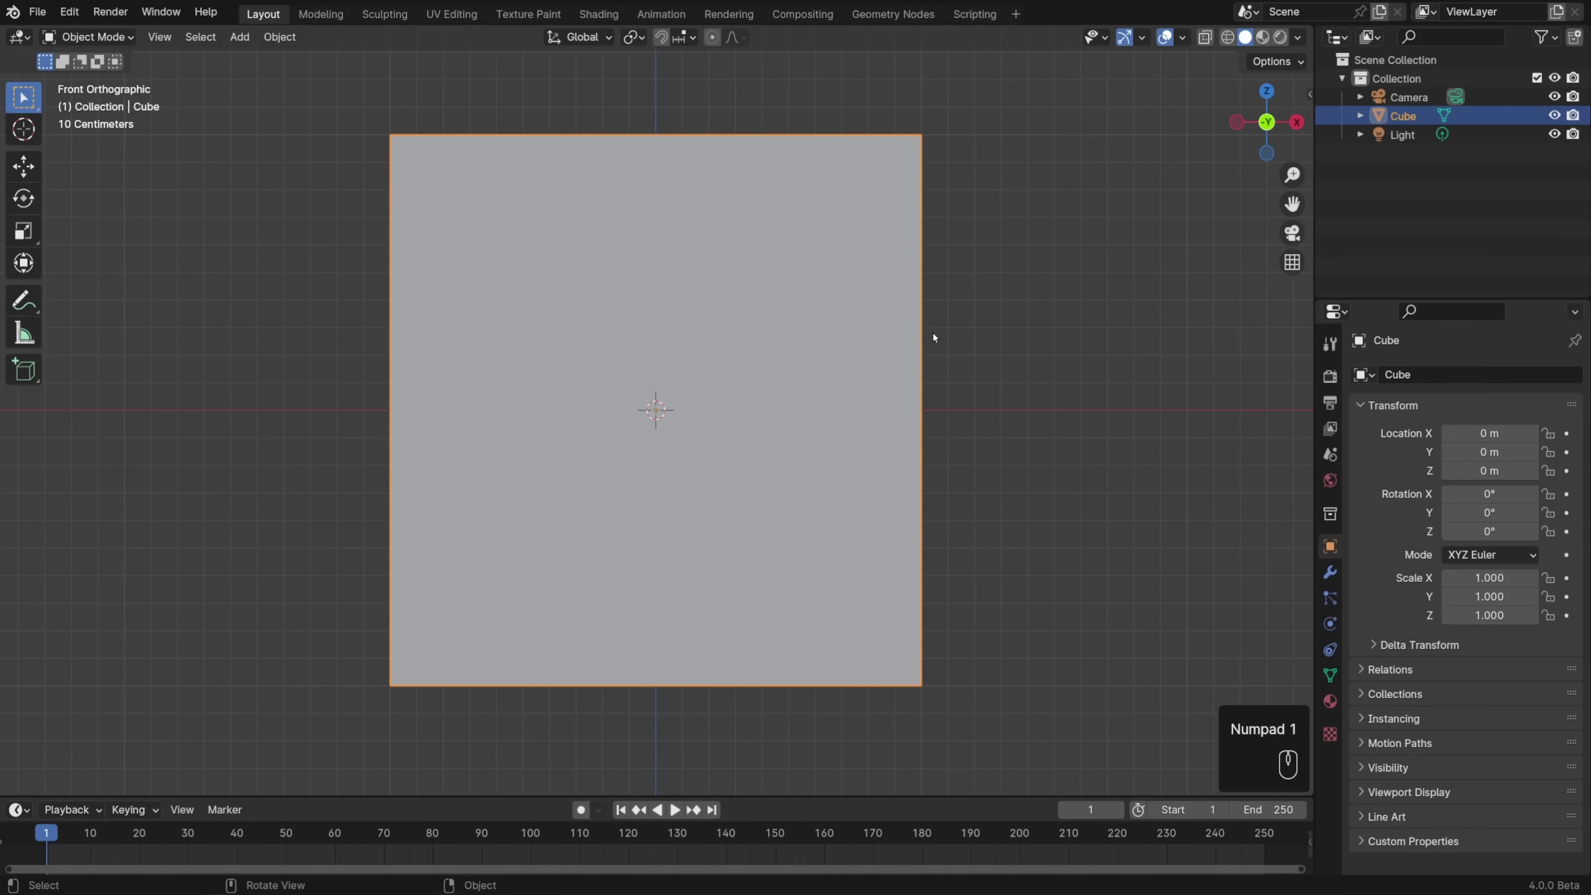
key(KP_3)
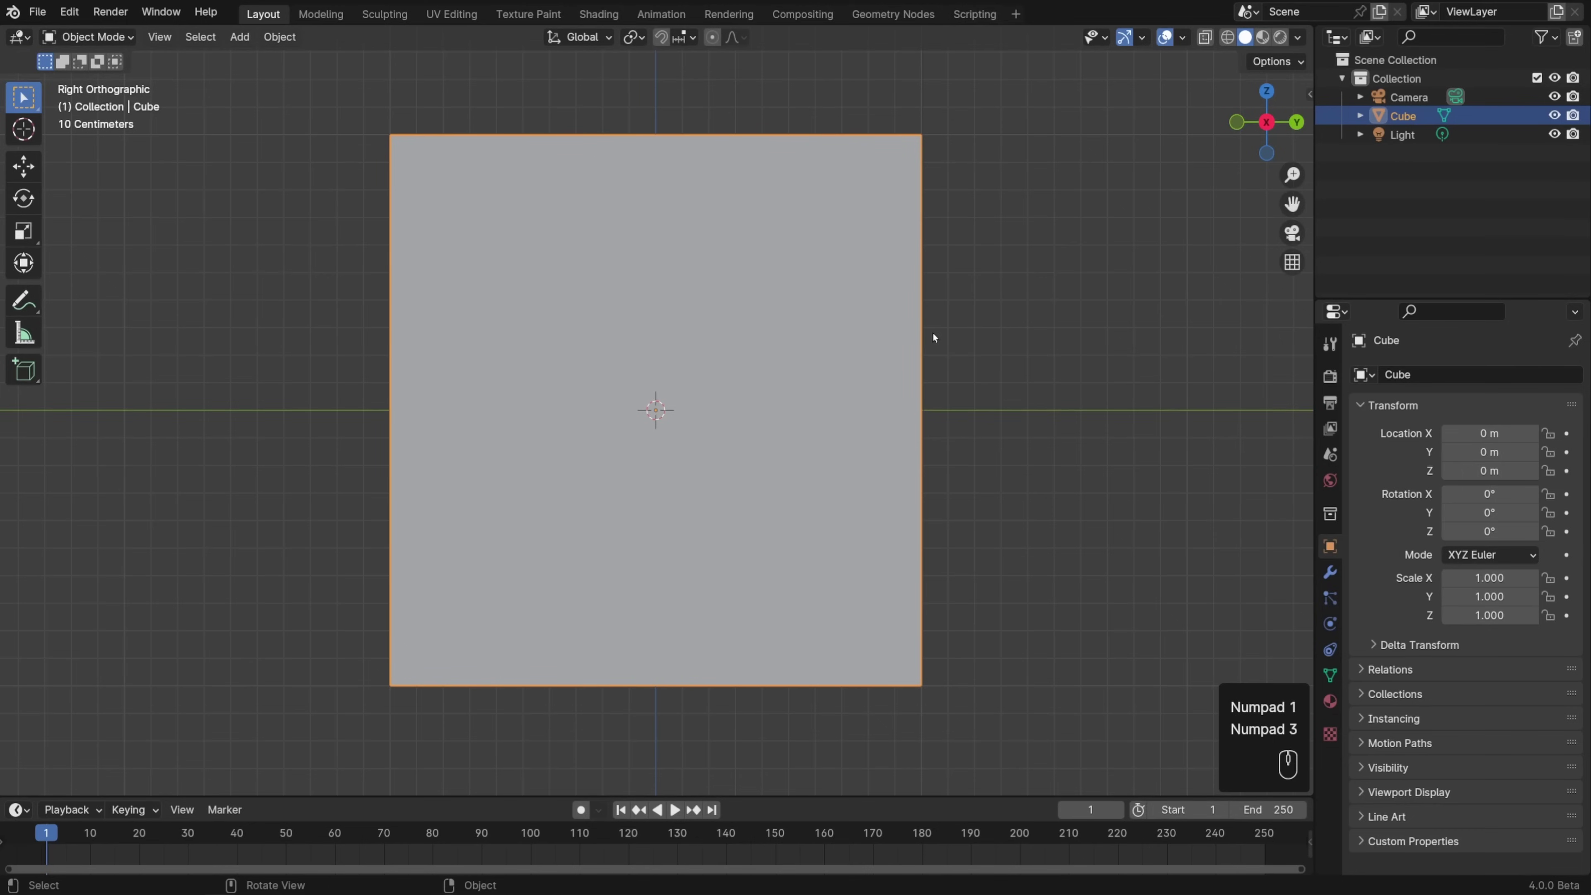
key(KP_7)
scroll(940, 418, down, 3)
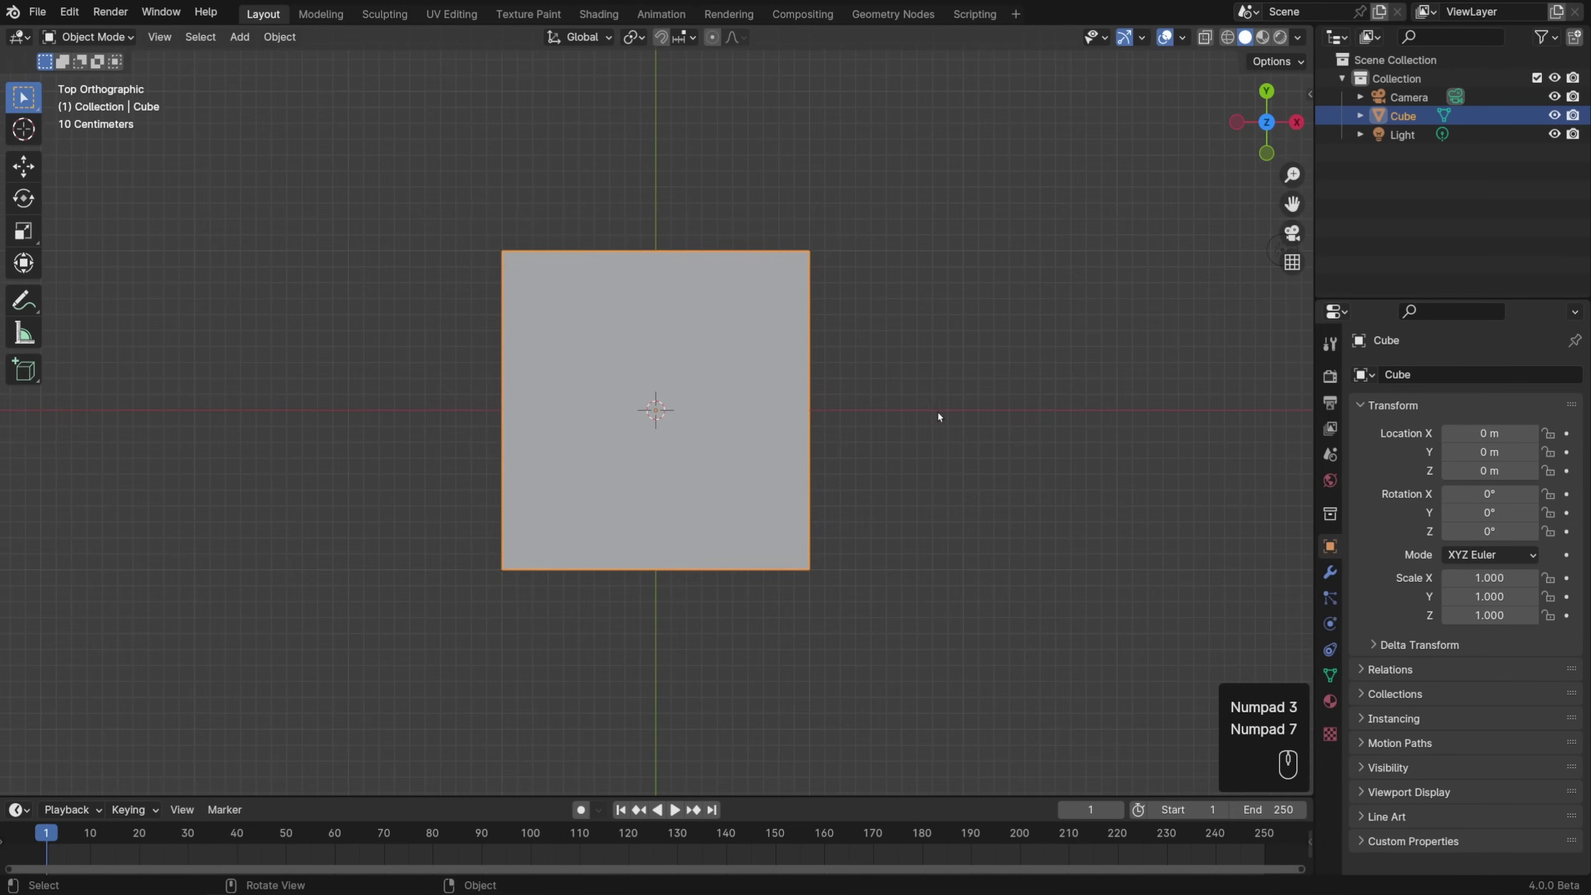
Step: Orbit to an angled view of the cube and toggle repeatedly between perspective and orthographic projection
middle_drag(940, 418, 885, 320)
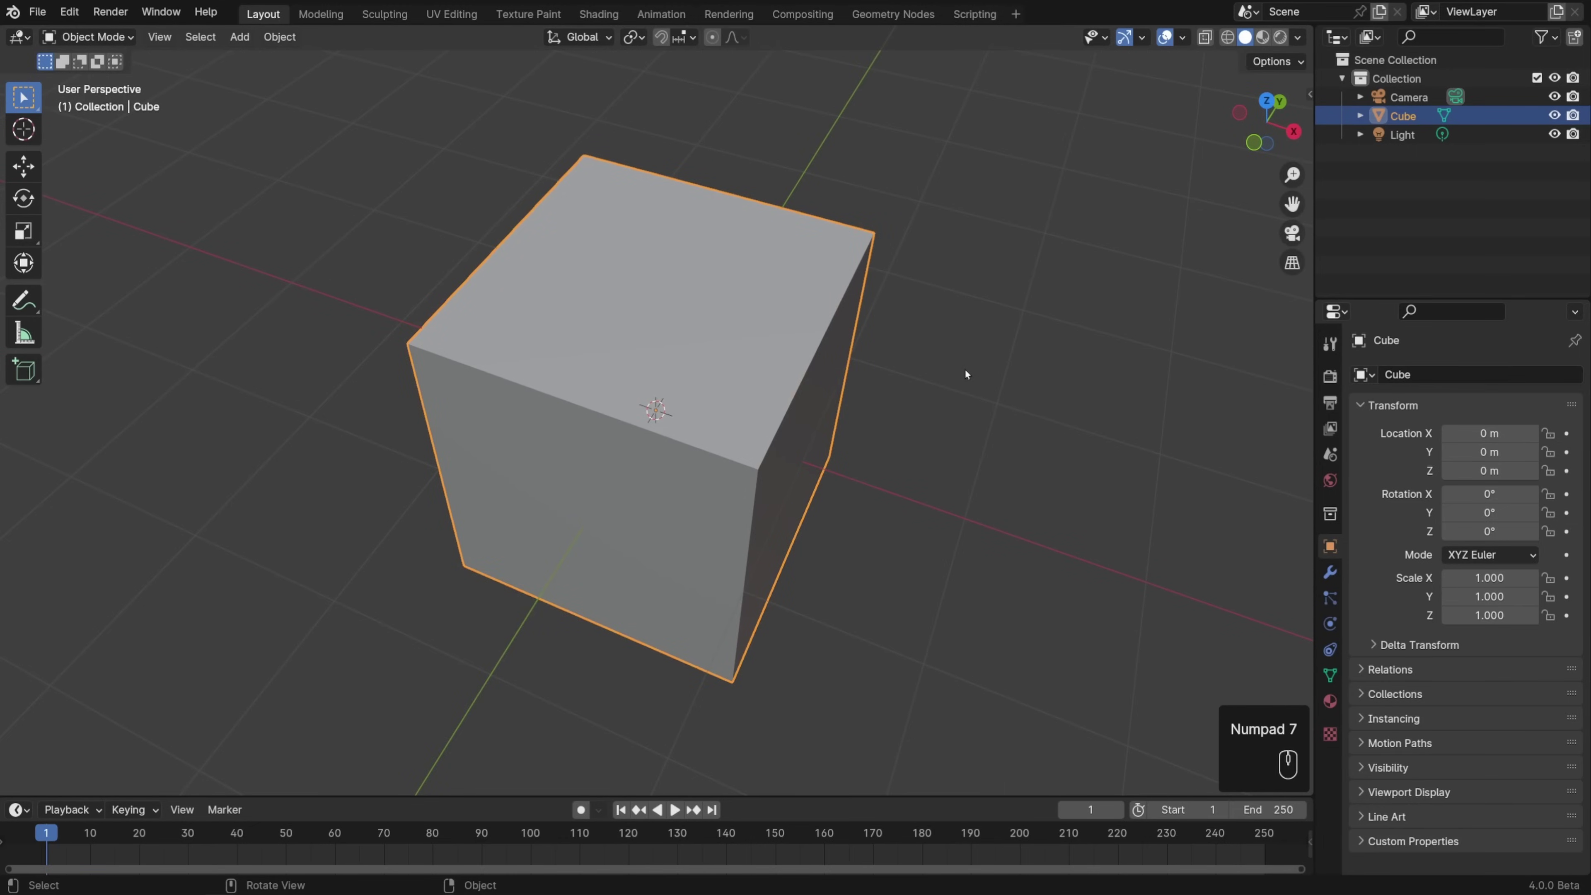
key(KP_5)
key(KP_5)
key(KP_5)
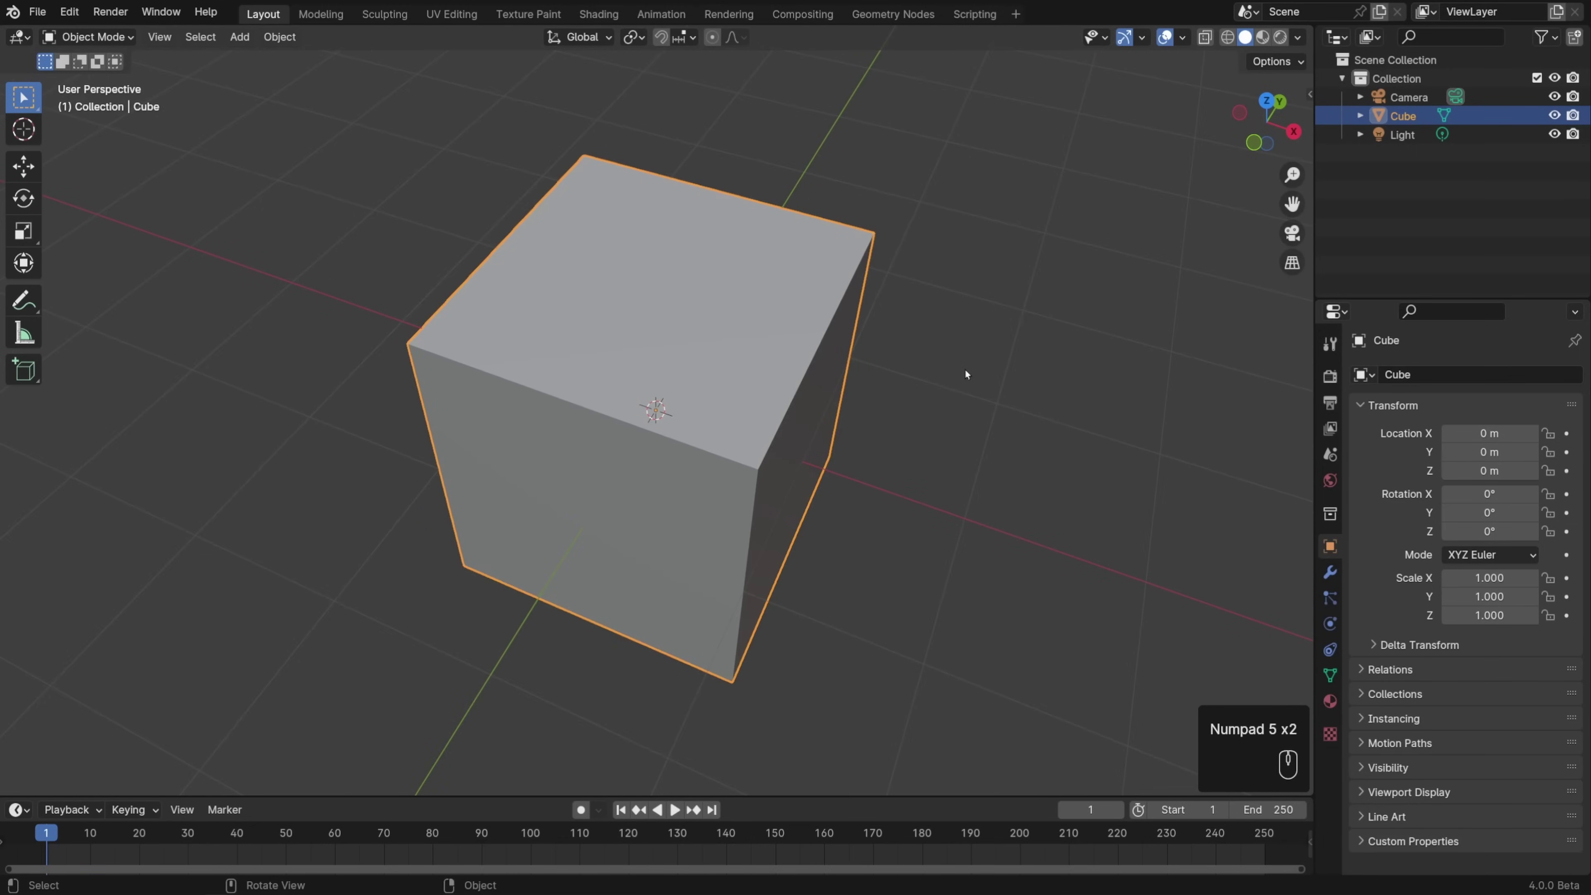
key(KP_5)
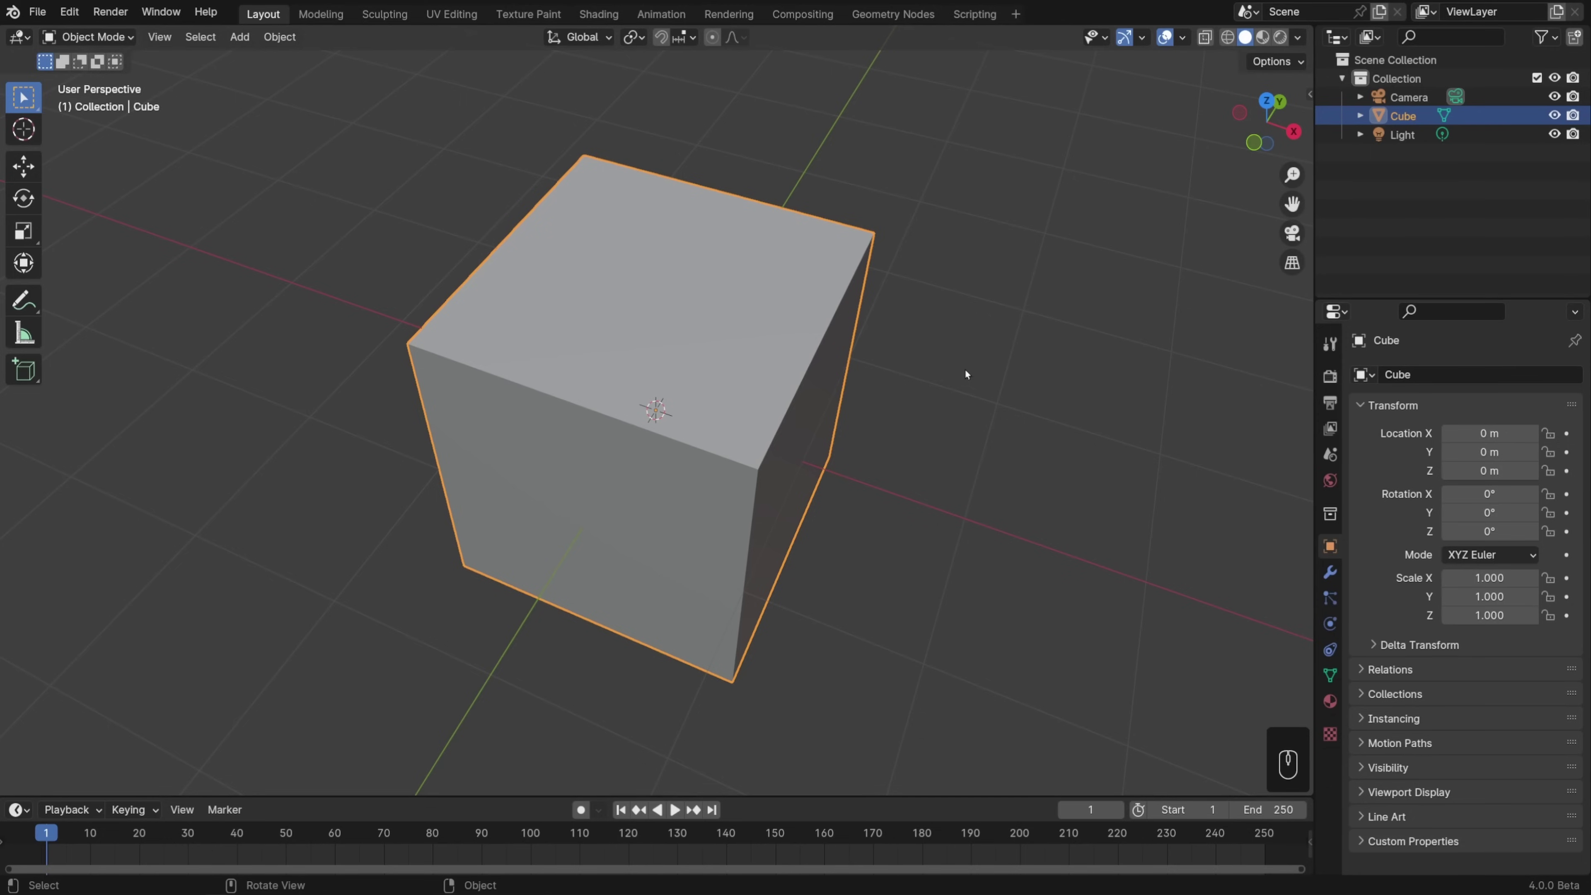
Step: Disable Emulate Numpad in the input preferences and close the preferences window
key(ctrl+comma)
drag(905, 214, 869, 209)
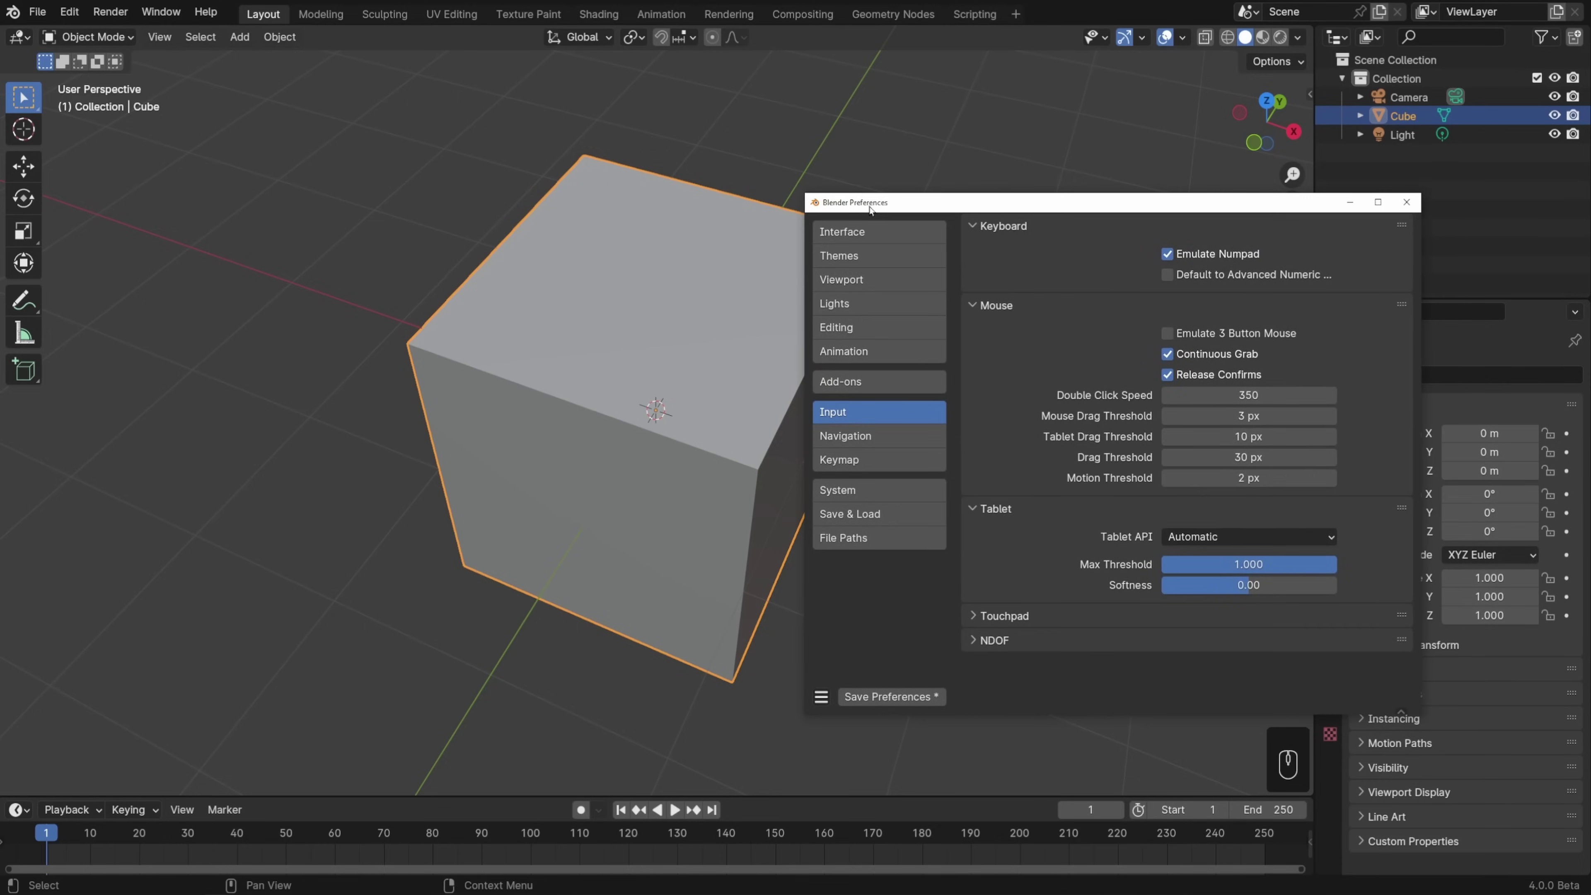
click(1208, 257)
click(1406, 201)
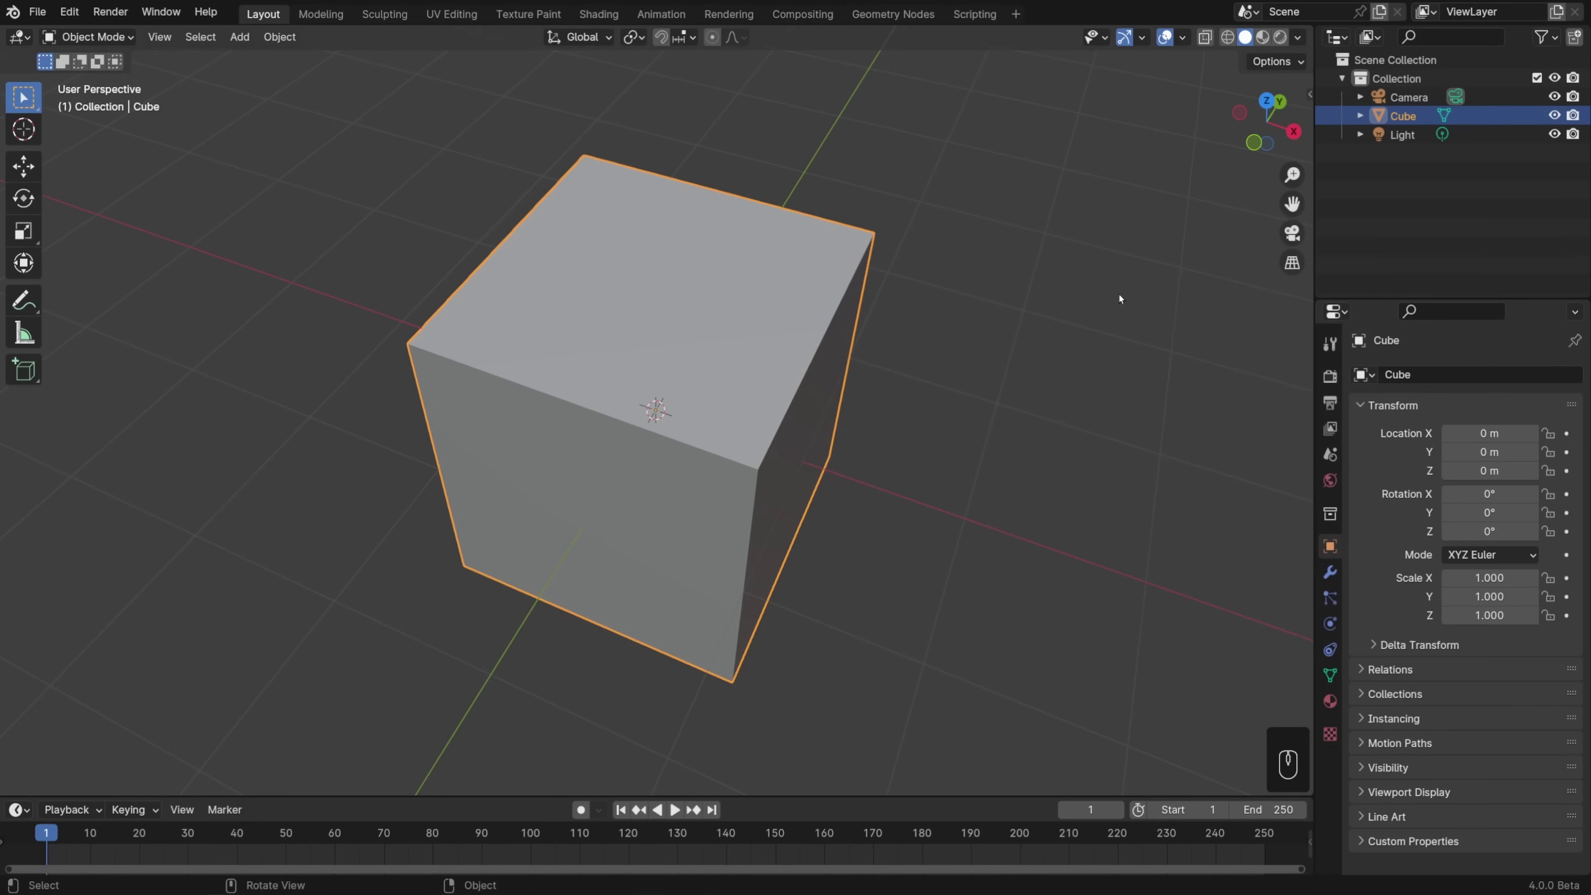